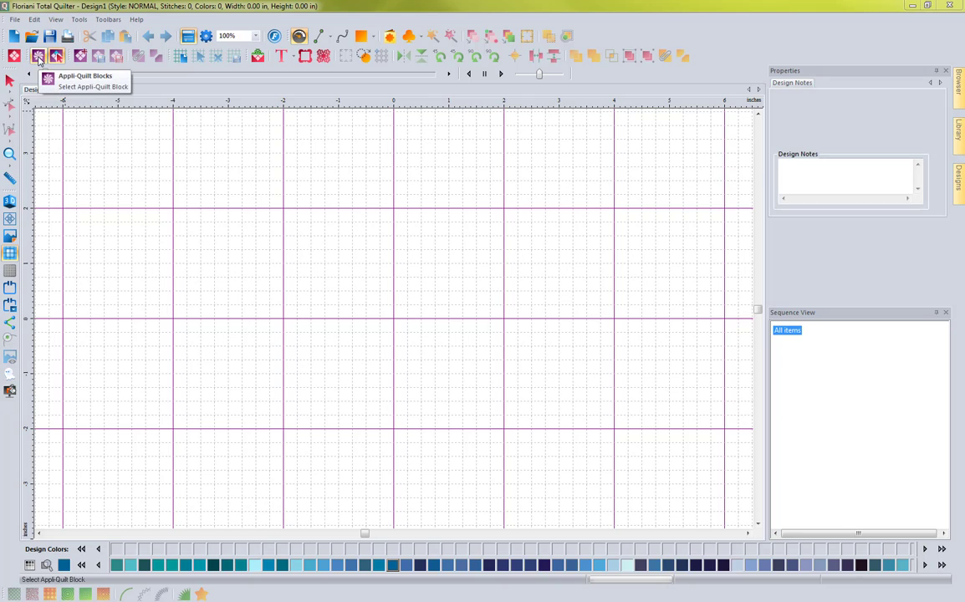
Insert the Appli-Quilt block Basic Block 13 from the Basic Blocks folder at the default size
{"action": "left_click", "coordinate": [37, 57]}
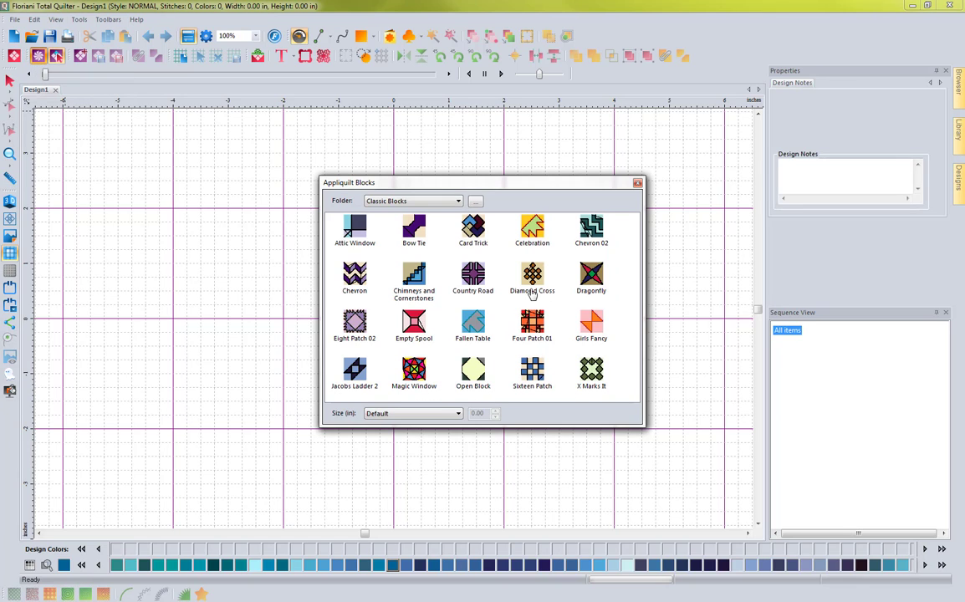
{"action": "left_click", "coordinate": [416, 201]}
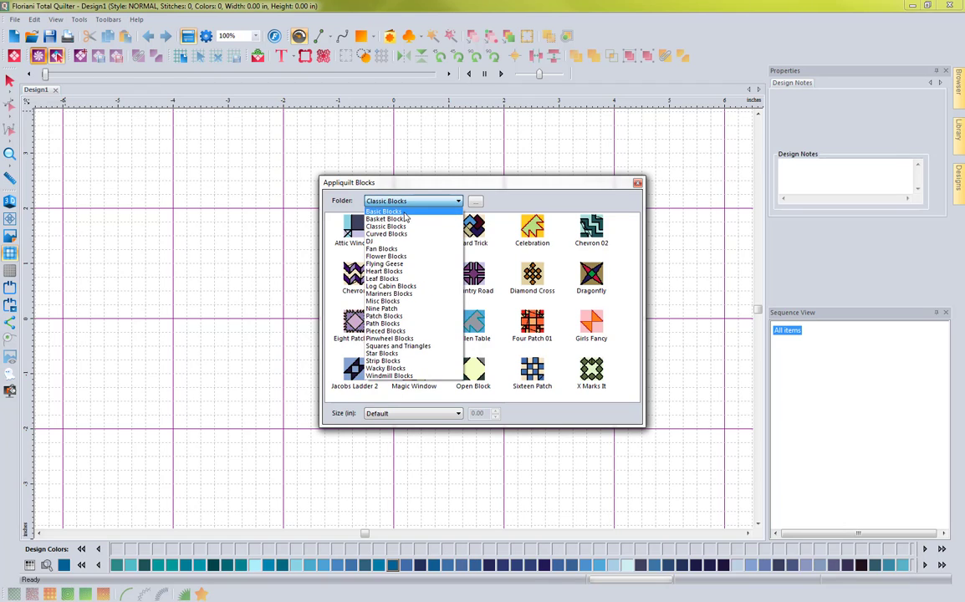
{"action": "left_click", "coordinate": [393, 211]}
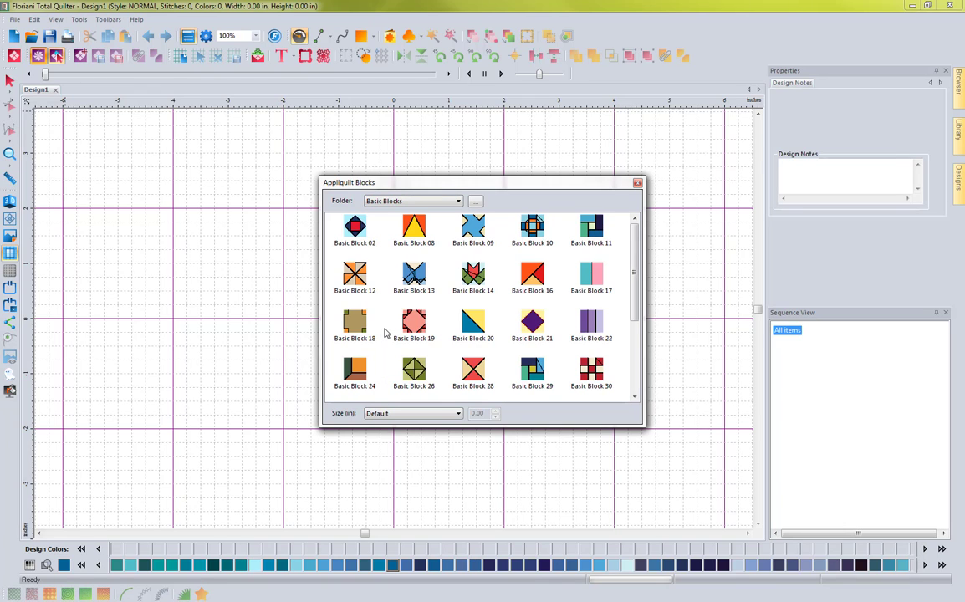
{"action": "double_click", "coordinate": [414, 274]}
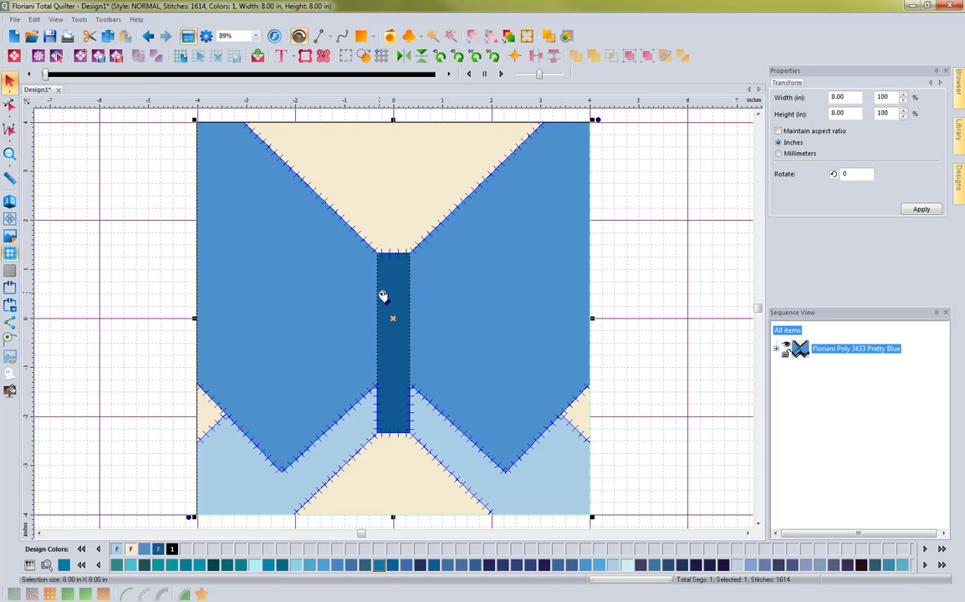
{"action": "left_click", "coordinate": [184, 281]}
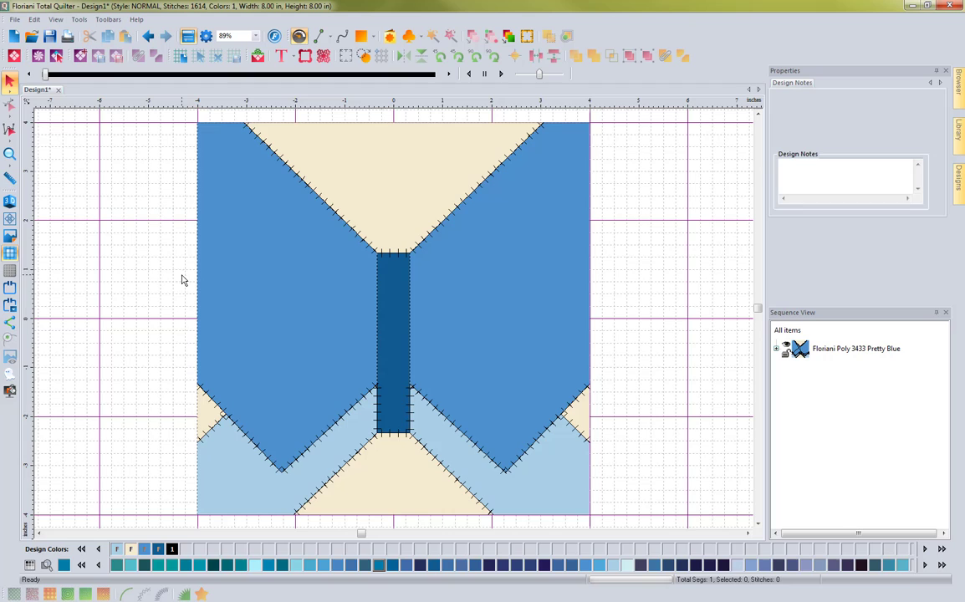
Select the seam lines between the block's patches individually with AQ Object Selection
{"action": "left_click", "coordinate": [332, 211]}
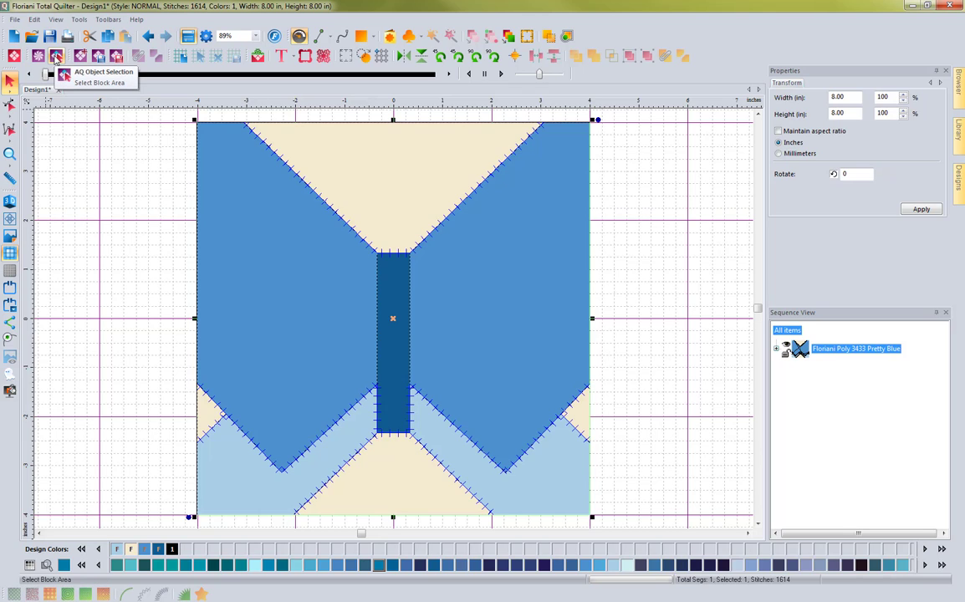
{"action": "left_click", "coordinate": [55, 55]}
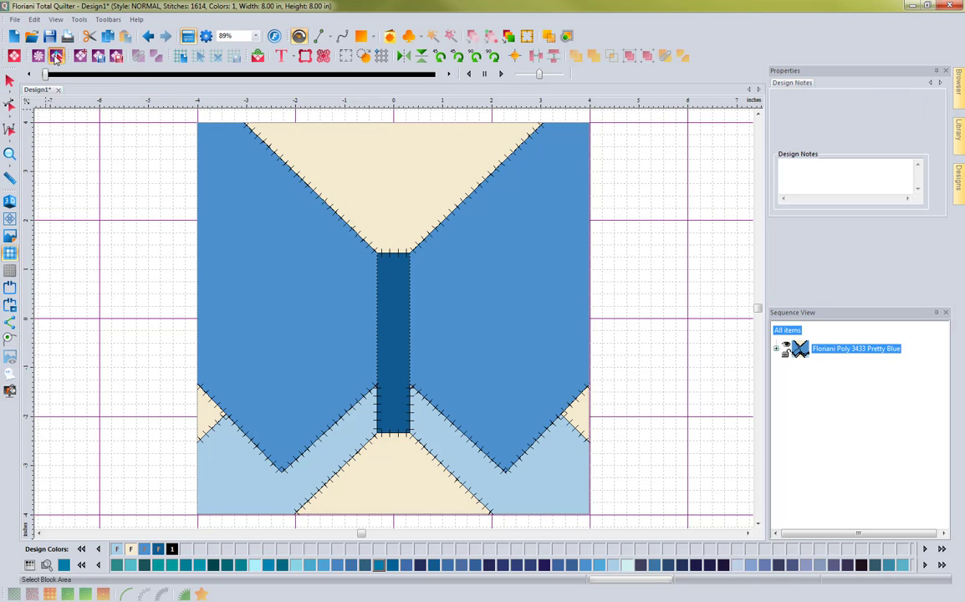
{"action": "left_click", "coordinate": [332, 213]}
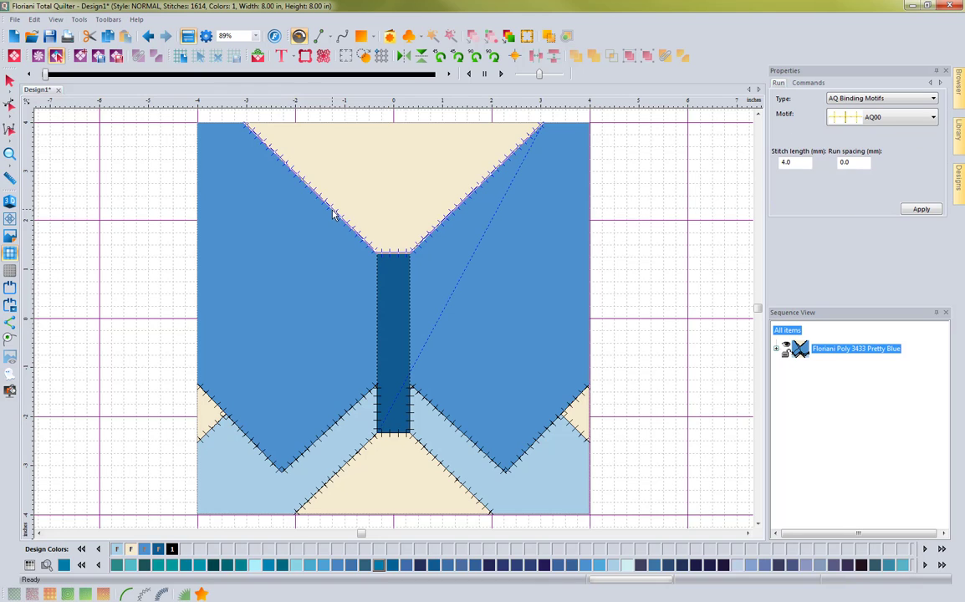
{"action": "left_click", "coordinate": [376, 342]}
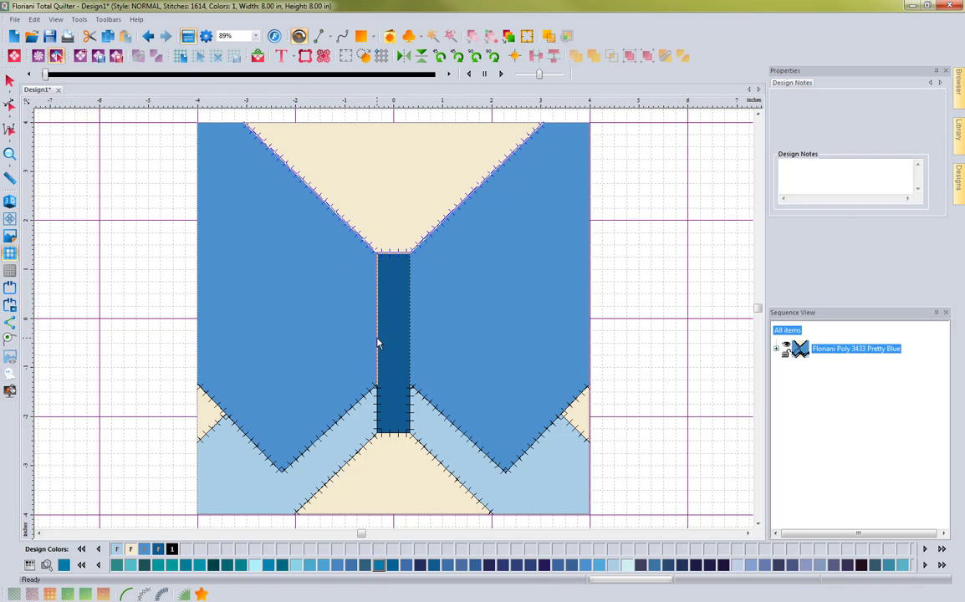
{"action": "left_click", "coordinate": [355, 404]}
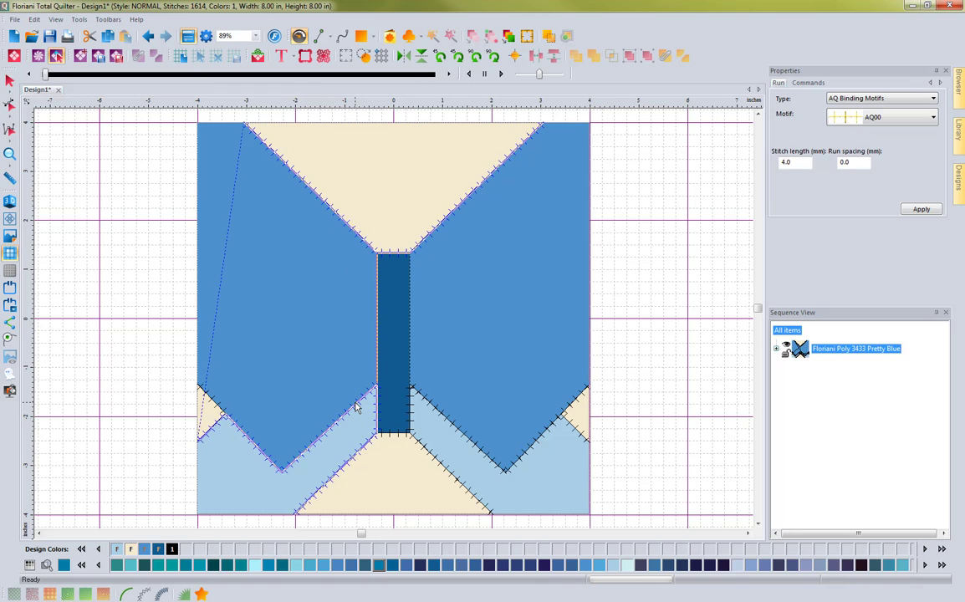
{"action": "left_click", "coordinate": [393, 435], "text": "ctrl"}
{"action": "left_click", "coordinate": [411, 418], "text": "ctrl"}
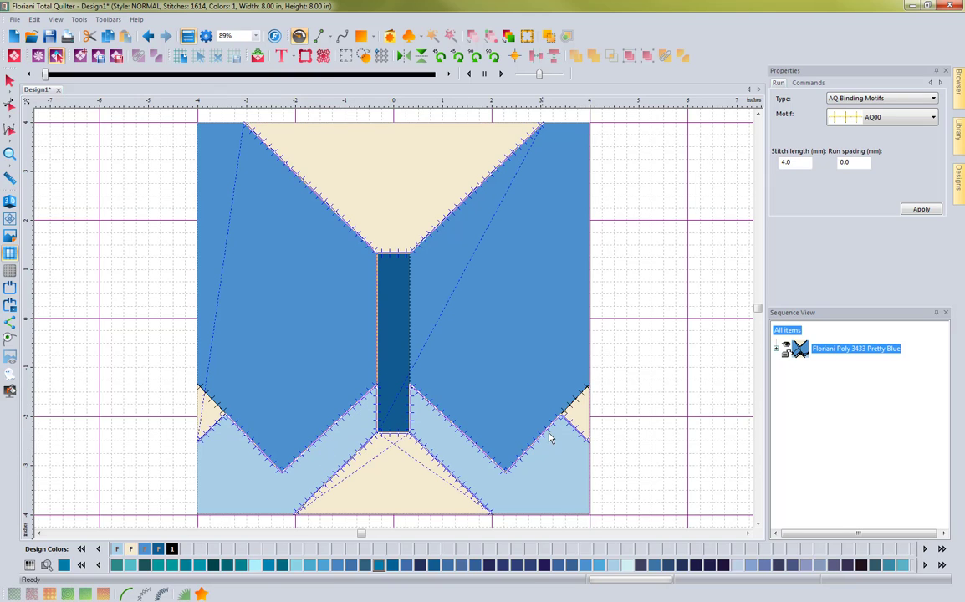
{"action": "left_click", "coordinate": [212, 402], "text": "ctrl"}
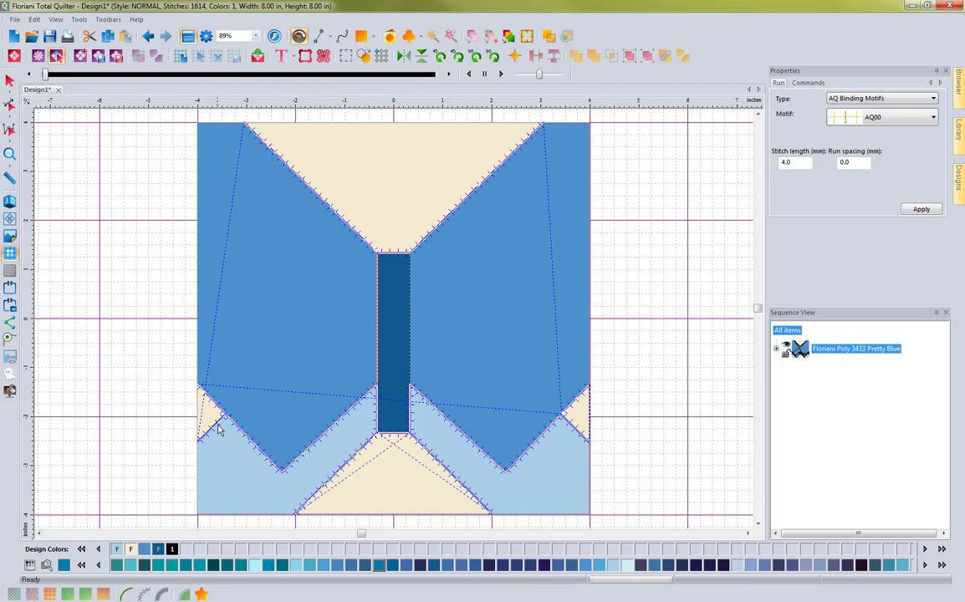
Convert the selected seams to run stitches of type AQ Binding Motifs with motif AQ28
{"action": "left_click", "coordinate": [142, 594]}
{"action": "left_click", "coordinate": [861, 98]}
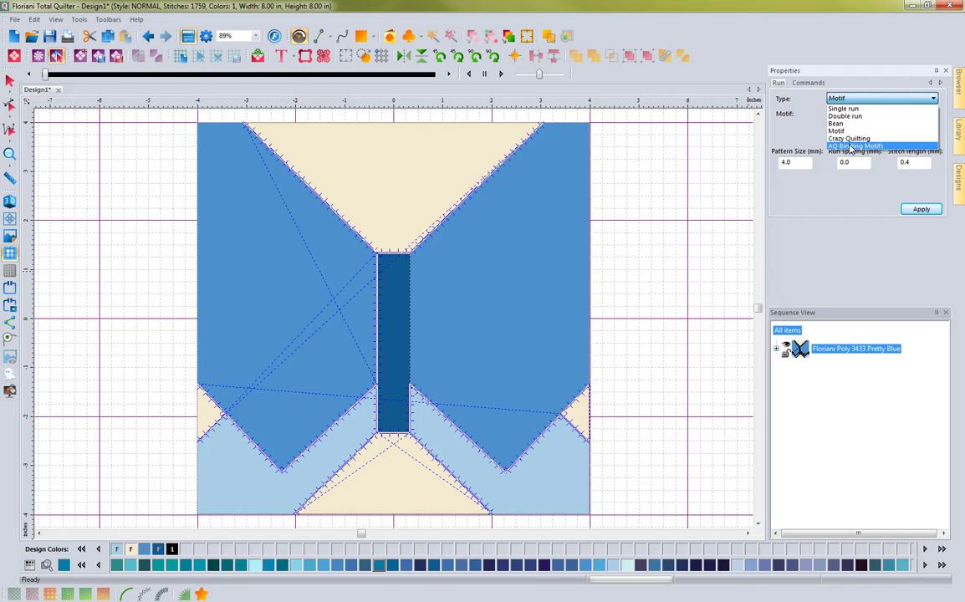
{"action": "left_click", "coordinate": [853, 147]}
{"action": "left_click", "coordinate": [861, 116]}
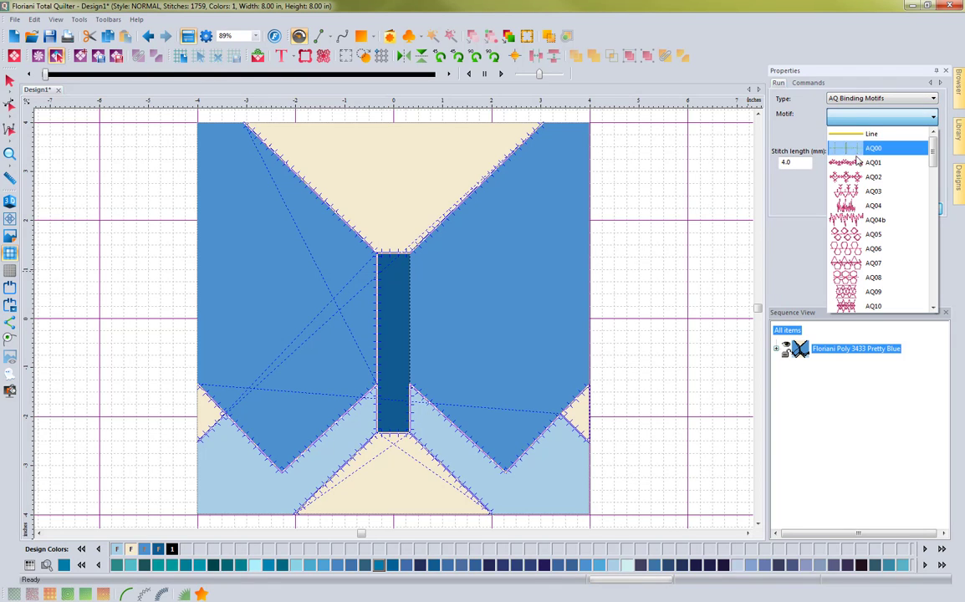
{"action": "left_click_drag", "start_coordinate": [933, 153], "coordinate": [925, 242]}
{"action": "left_click", "coordinate": [870, 263]}
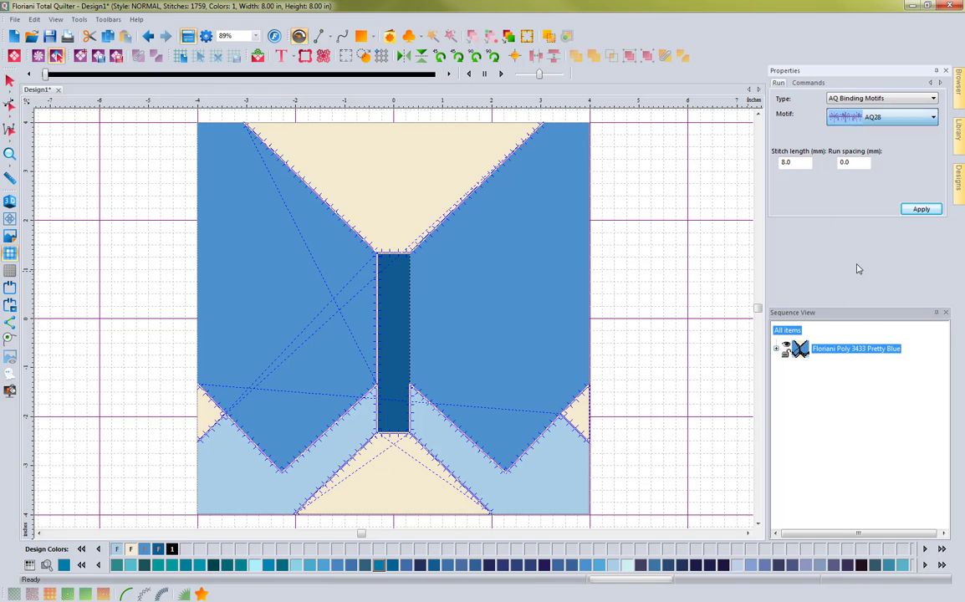
{"action": "left_click", "coordinate": [920, 209]}
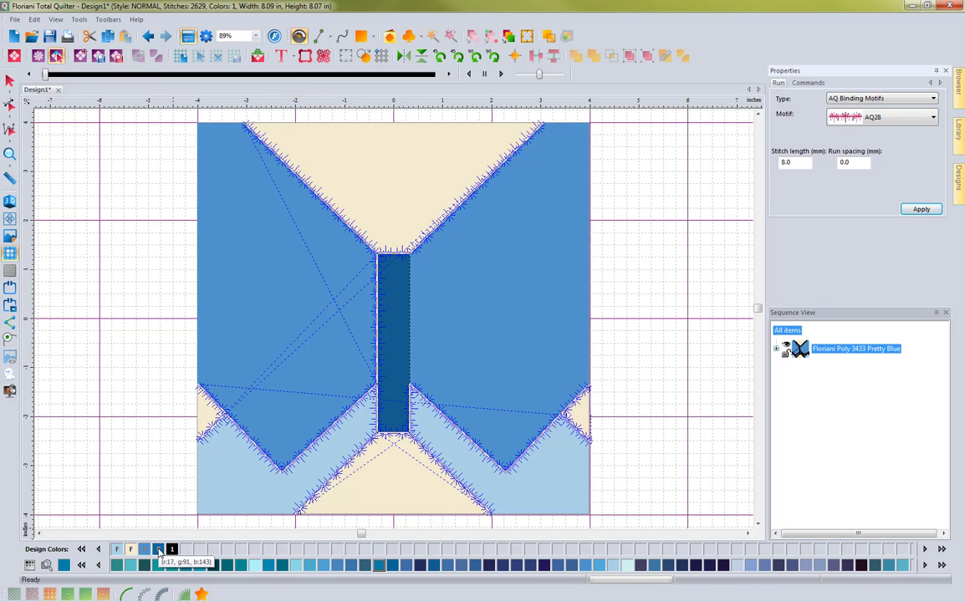
Give the missed seam along the right side of the dark central strip a run stitch with AQ binding motif AQ28
{"action": "left_click", "coordinate": [410, 360]}
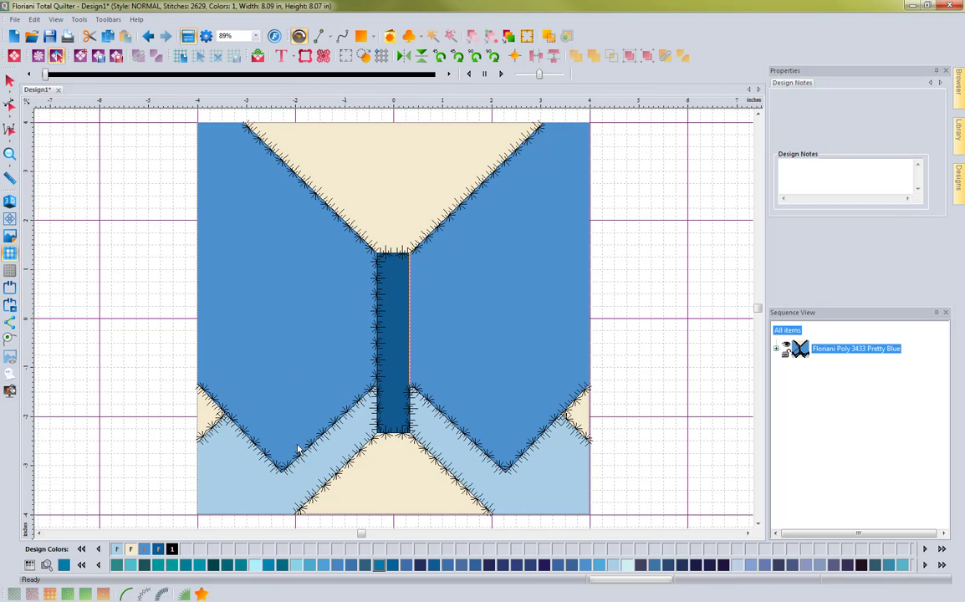
{"action": "left_click", "coordinate": [144, 595]}
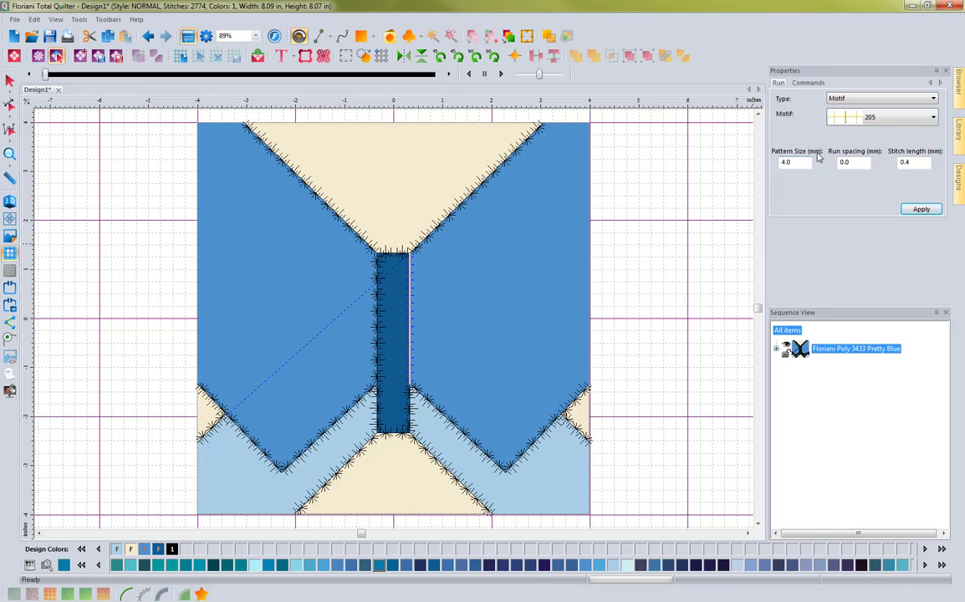
{"action": "left_click", "coordinate": [928, 117]}
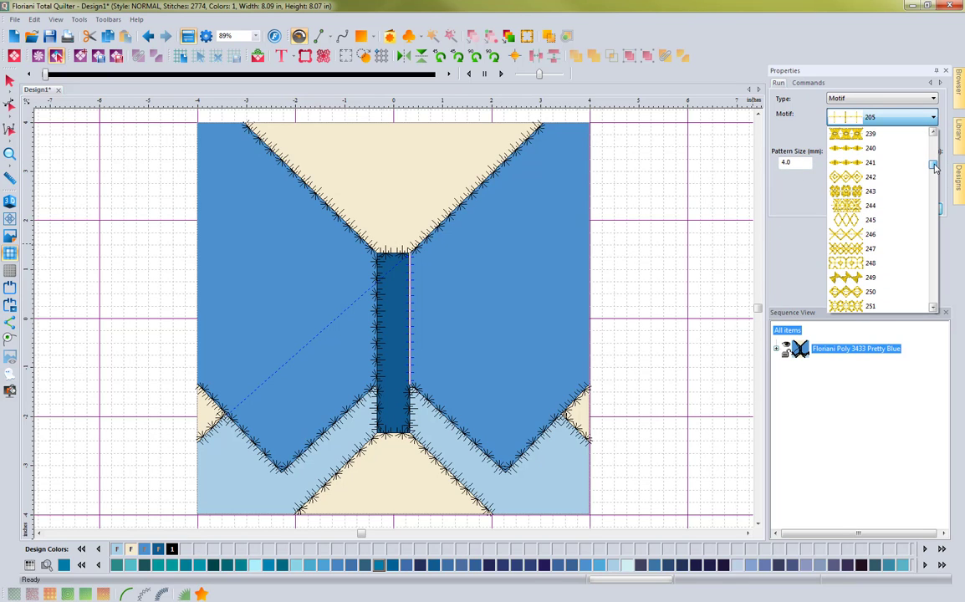
{"action": "left_click", "coordinate": [892, 111]}
{"action": "left_click", "coordinate": [892, 109]}
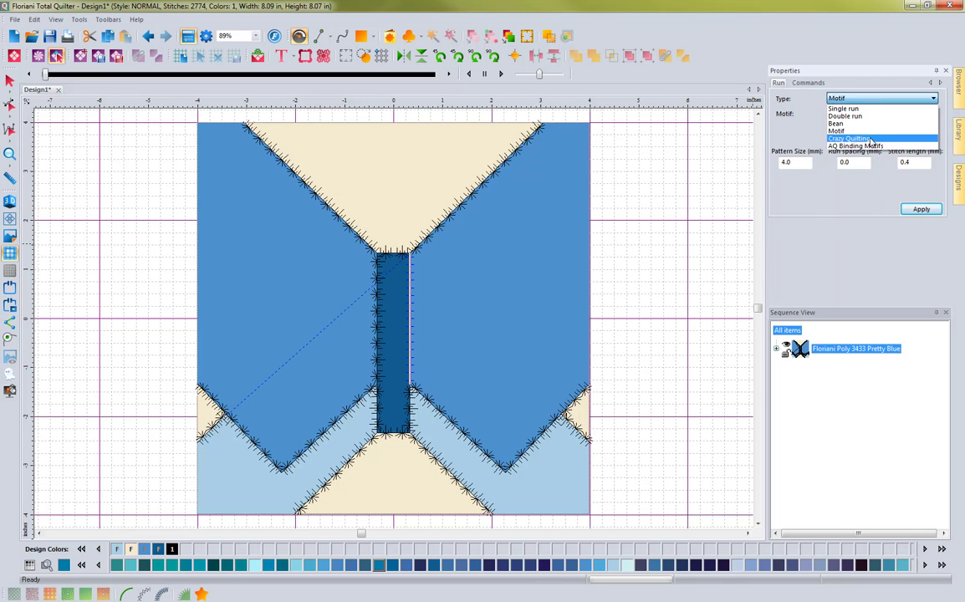
{"action": "left_click", "coordinate": [916, 148]}
{"action": "left_click", "coordinate": [926, 119]}
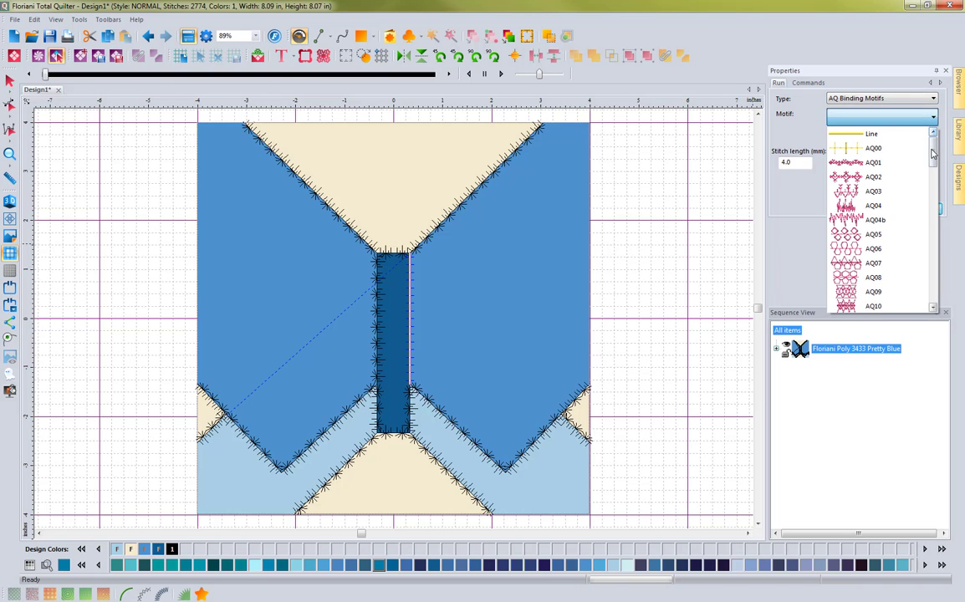
{"action": "left_click_drag", "start_coordinate": [931, 138], "coordinate": [931, 221]}
{"action": "scroll", "coordinate": [845, 225], "scroll_direction": "down", "scroll_amount": 2}
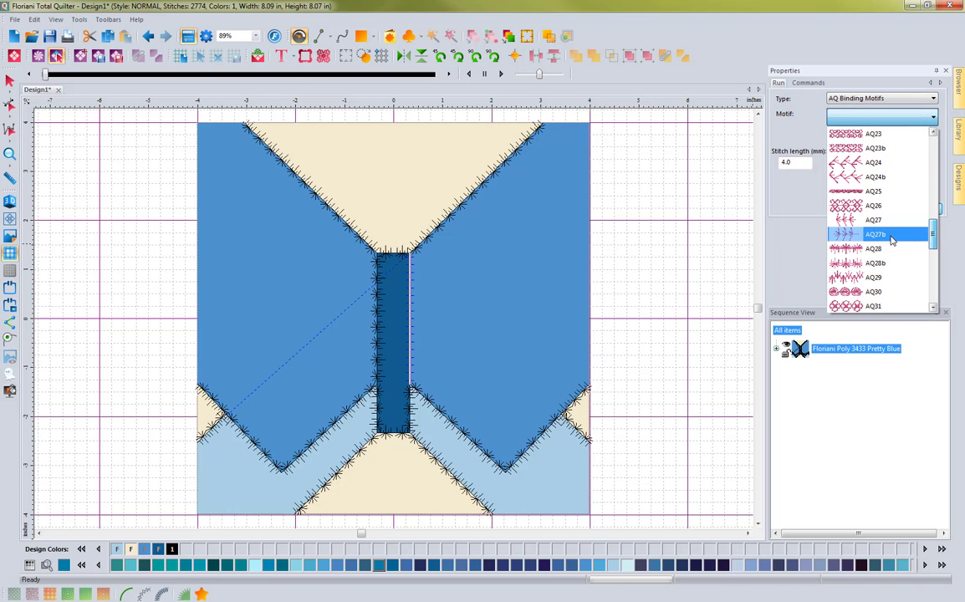
{"action": "left_click", "coordinate": [850, 247]}
{"action": "left_click", "coordinate": [920, 209]}
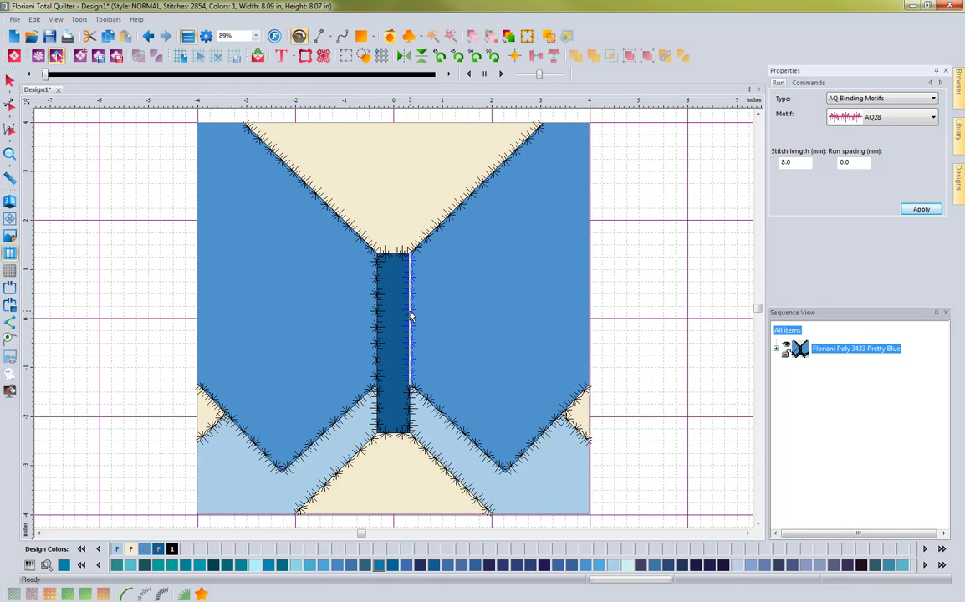
Assign the central strip's dark blue as the line paths color and show the block in 3D
{"action": "right_click", "coordinate": [158, 550]}
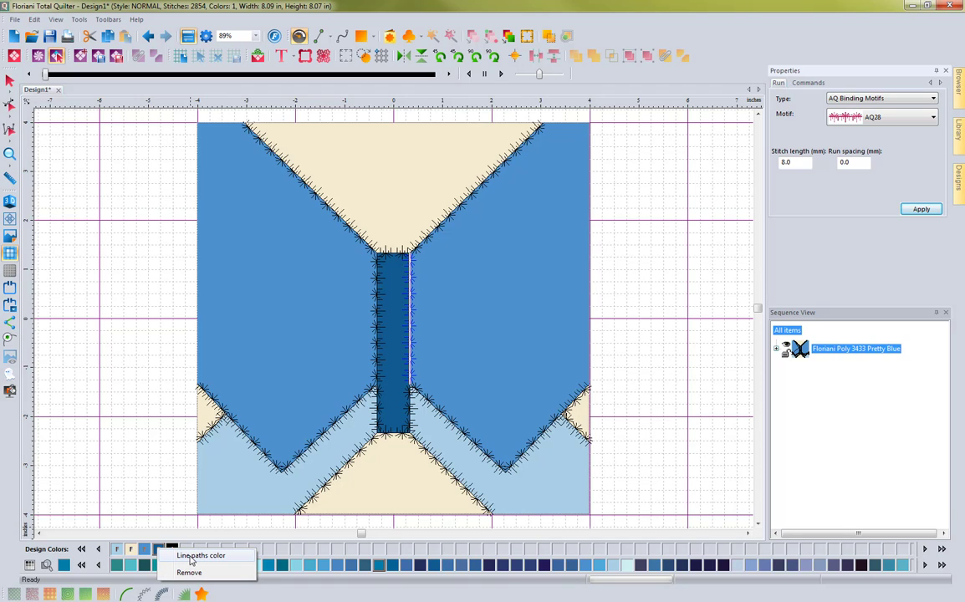
{"action": "left_click", "coordinate": [190, 557]}
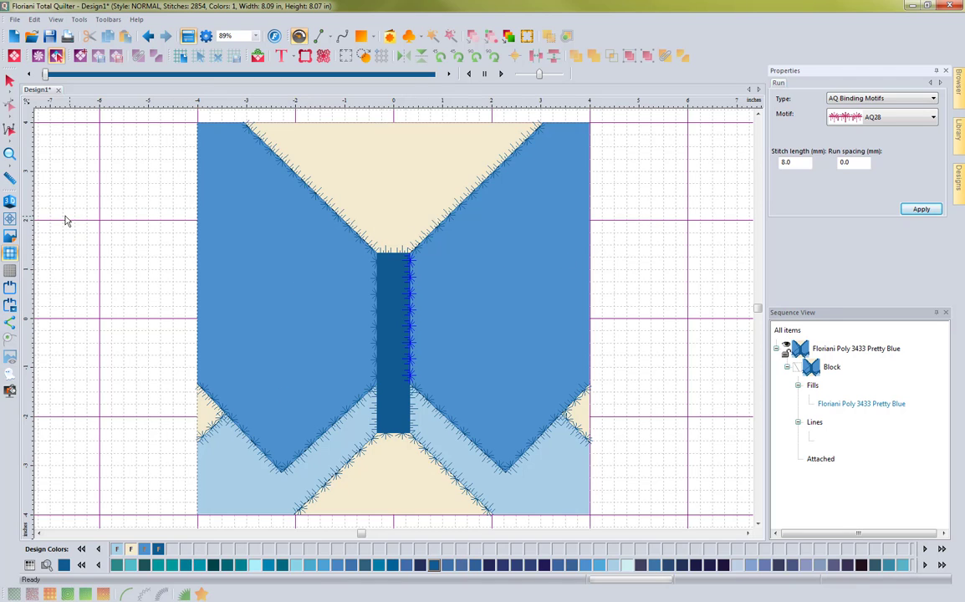
{"action": "left_click", "coordinate": [9, 200]}
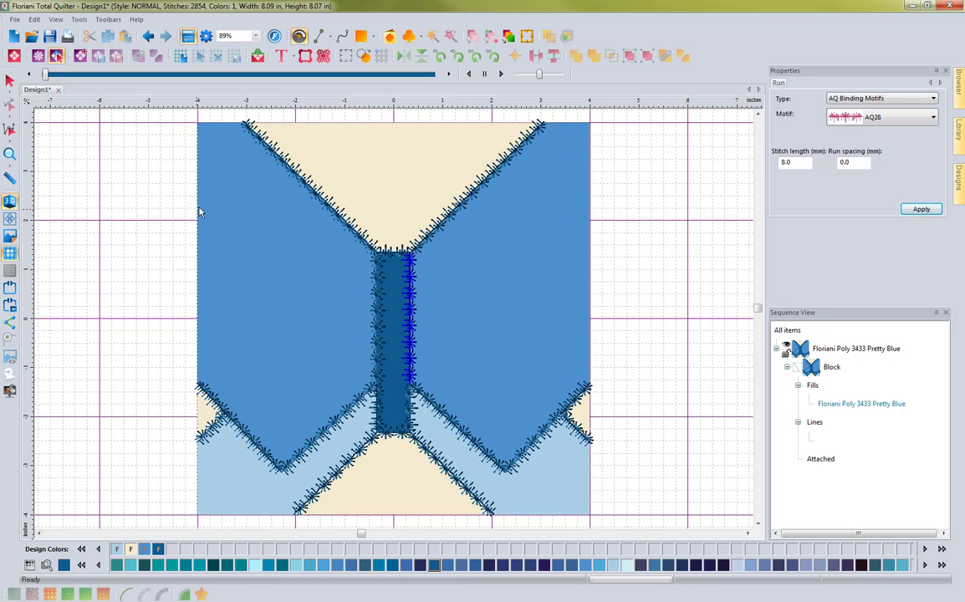
Add the Butterflies 02 a embellishment from the Butterflies folder and place it across the block's right edge
{"action": "left_click", "coordinate": [257, 56]}
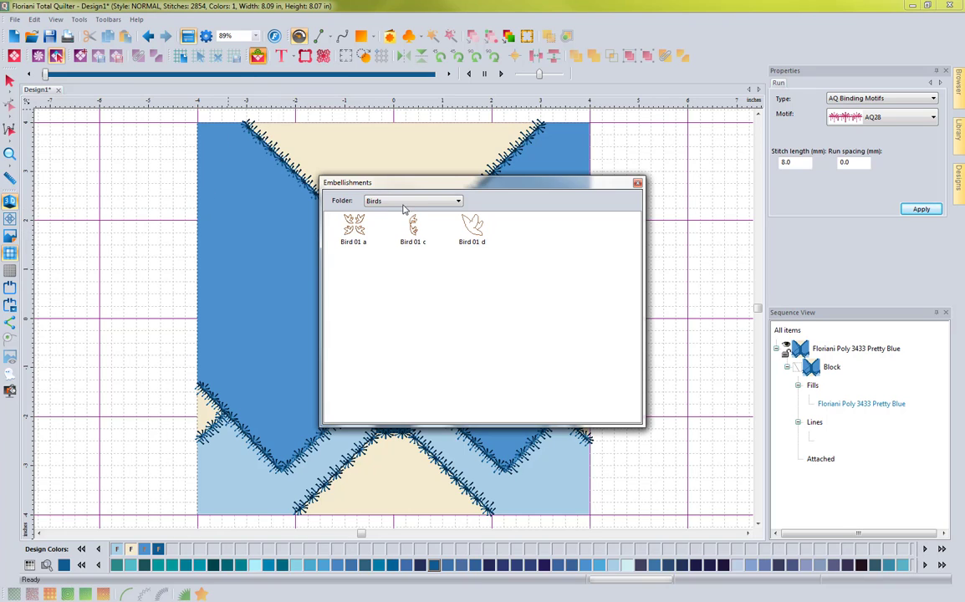
{"action": "left_click", "coordinate": [413, 201]}
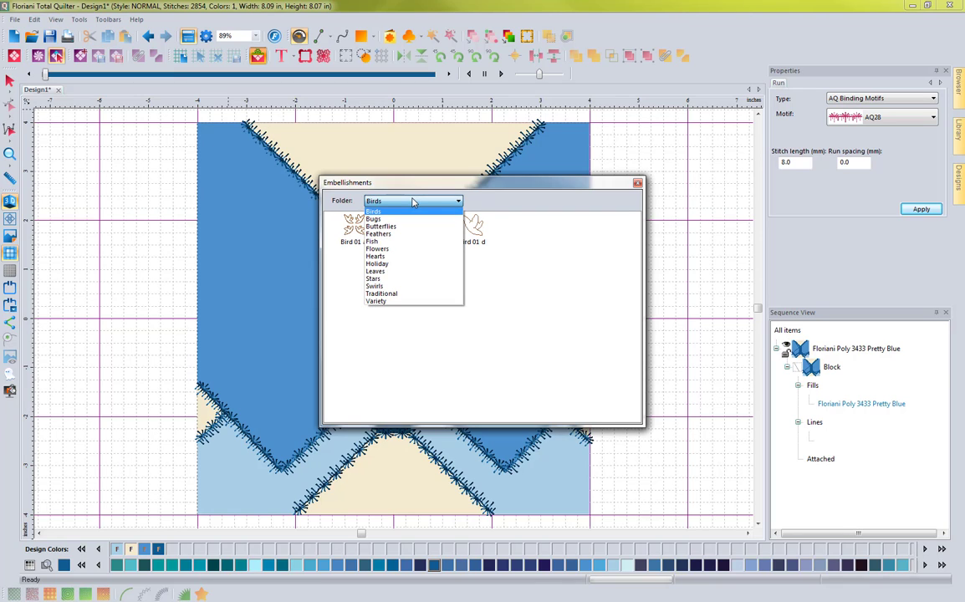
{"action": "left_click", "coordinate": [399, 227]}
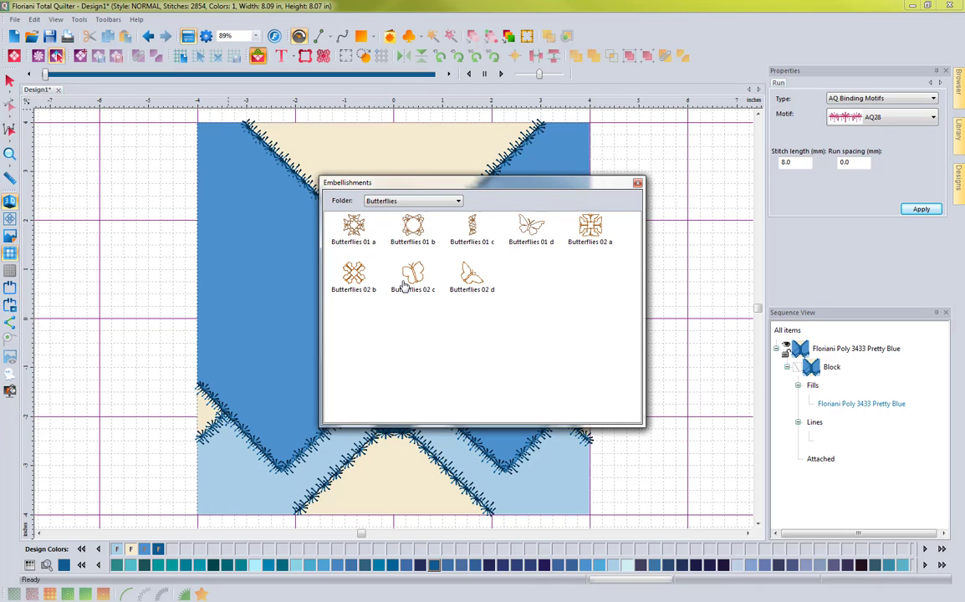
{"action": "double_click", "coordinate": [588, 236]}
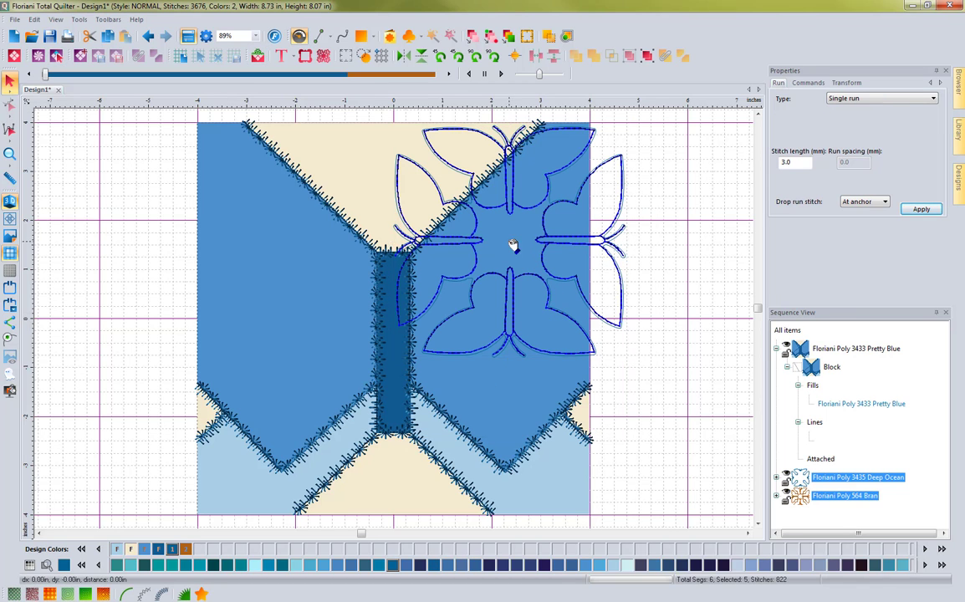
{"action": "left_click_drag", "start_coordinate": [508, 243], "coordinate": [318, 244]}
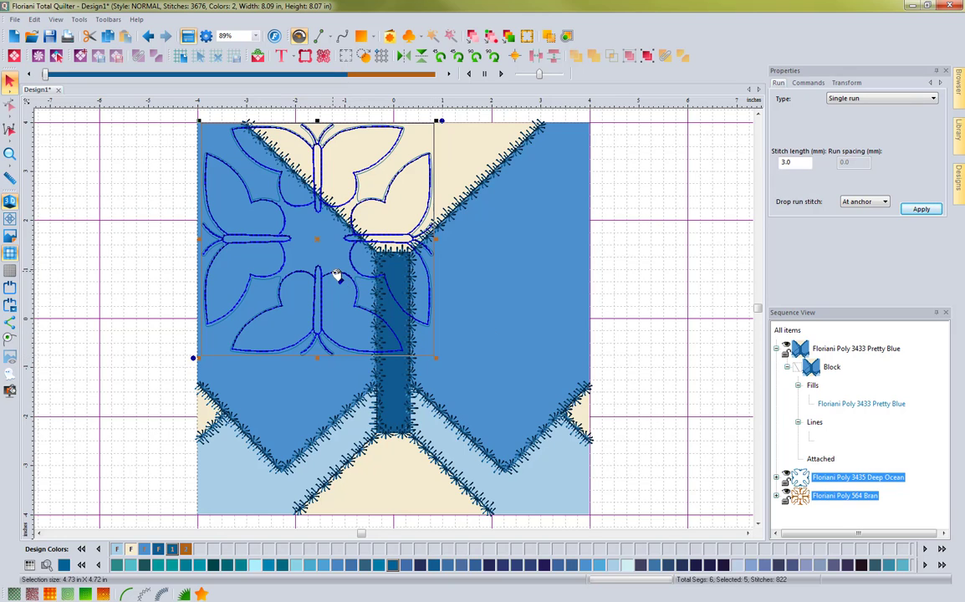
{"action": "left_click_drag", "start_coordinate": [334, 276], "coordinate": [625, 303]}
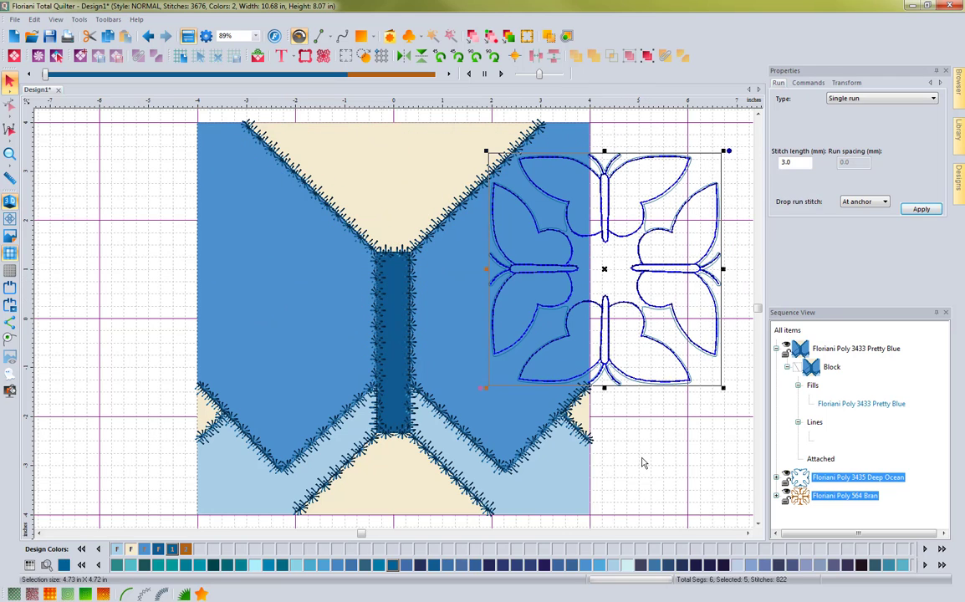
Delete the Deep Ocean outline around the butterfly embellishment and select the remaining butterfly stitching
{"action": "left_click", "coordinate": [648, 462]}
{"action": "left_click", "coordinate": [828, 479]}
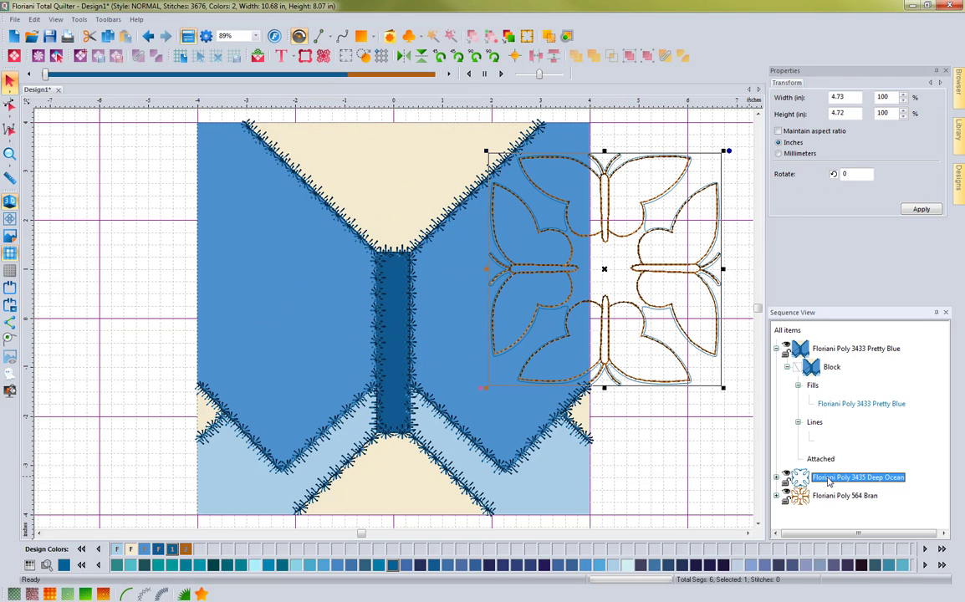
{"action": "key", "text": "Delete"}
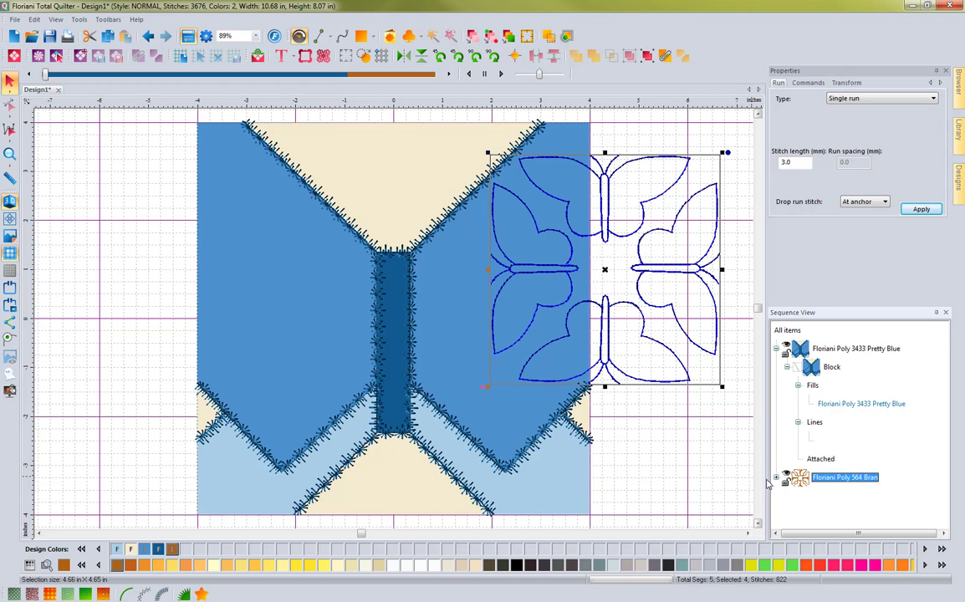
{"action": "left_click", "coordinate": [666, 389]}
{"action": "left_click", "coordinate": [601, 348]}
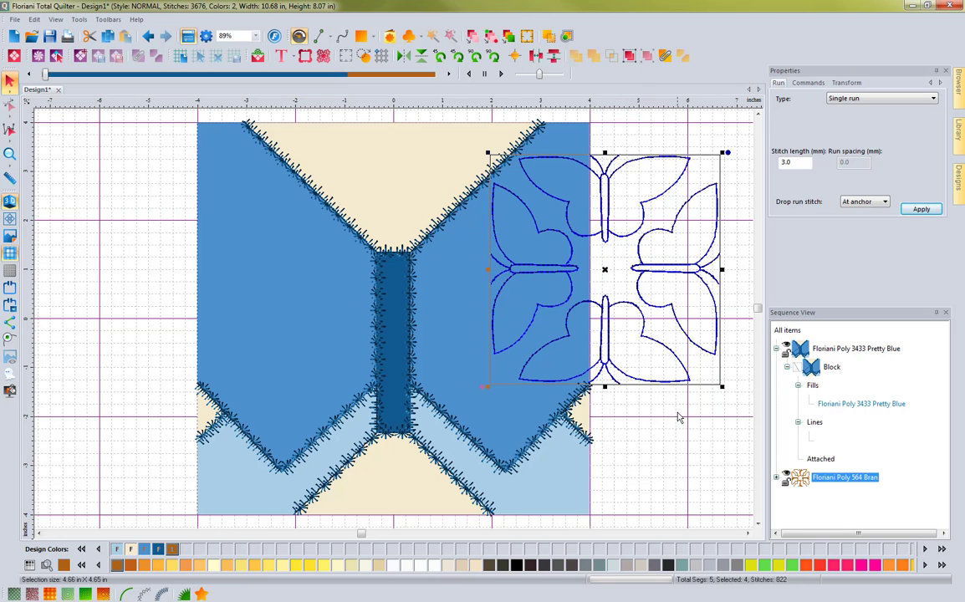
Move the uppermost butterfly of the embellishment into the center of the block's upper cream triangle
{"action": "left_click", "coordinate": [613, 376]}
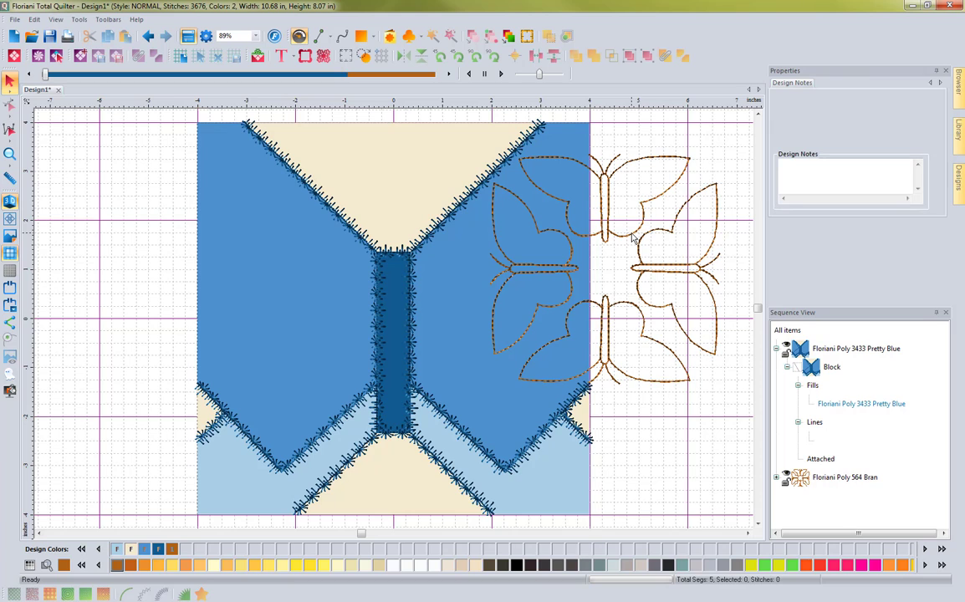
{"action": "left_click", "coordinate": [565, 217]}
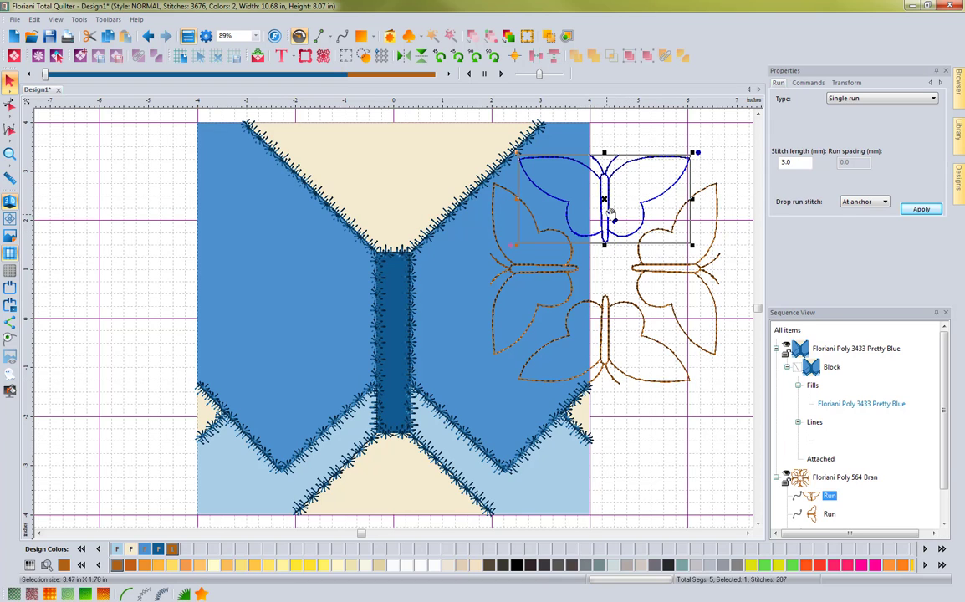
{"action": "left_click_drag", "start_coordinate": [611, 215], "coordinate": [398, 174]}
Place the three remaining butterflies in the block's left blue wing, right blue wing and lower cream triangle
{"action": "left_click", "coordinate": [679, 270]}
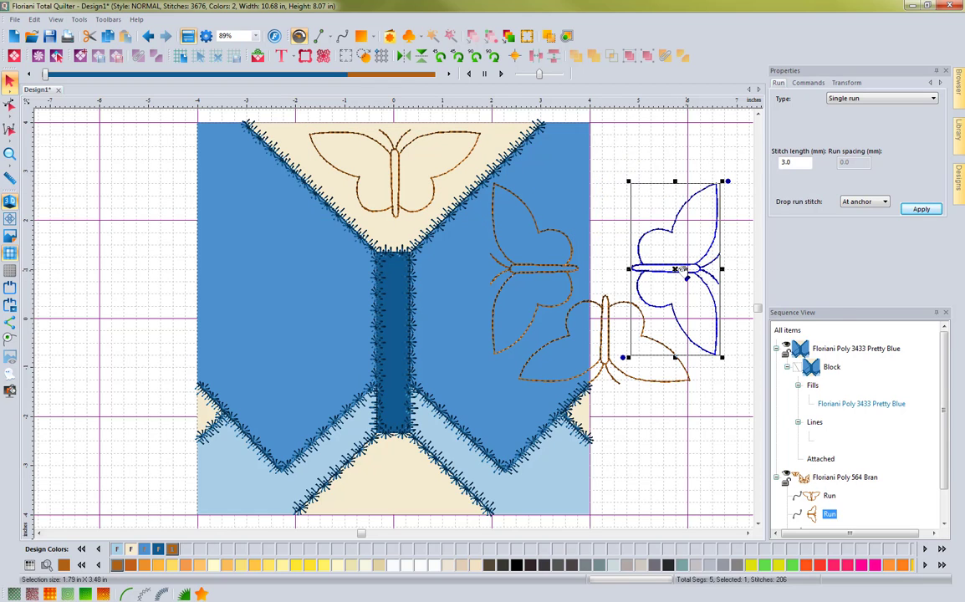
{"action": "left_click", "coordinate": [540, 273]}
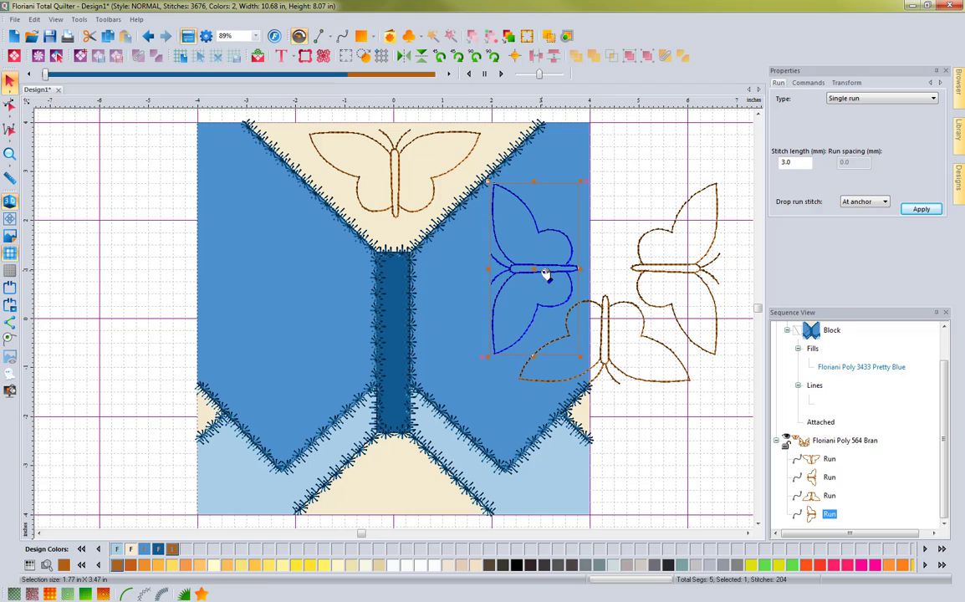
{"action": "left_click_drag", "start_coordinate": [536, 274], "coordinate": [252, 279]}
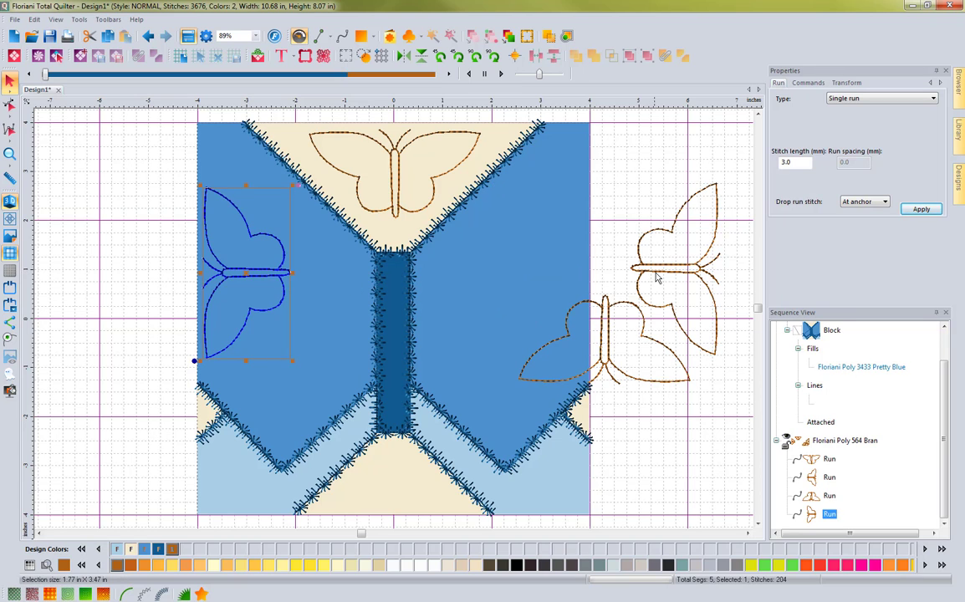
{"action": "left_click_drag", "start_coordinate": [660, 276], "coordinate": [401, 459]}
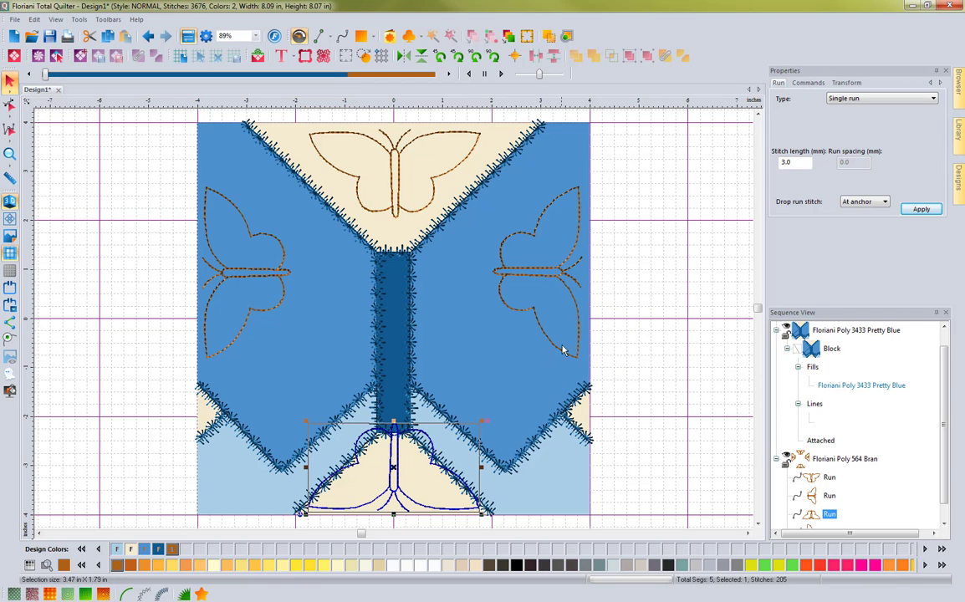
{"action": "left_click_drag", "start_coordinate": [574, 305], "coordinate": [585, 306]}
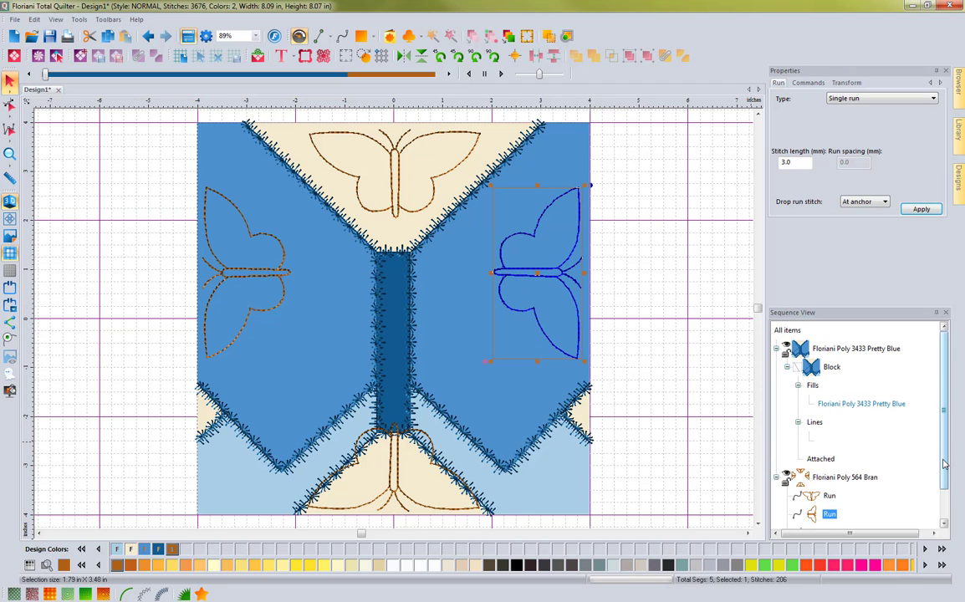
Align the left and right wing butterflies with each other by their vertical centers
{"action": "left_click_drag", "start_coordinate": [945, 460], "coordinate": [946, 489]}
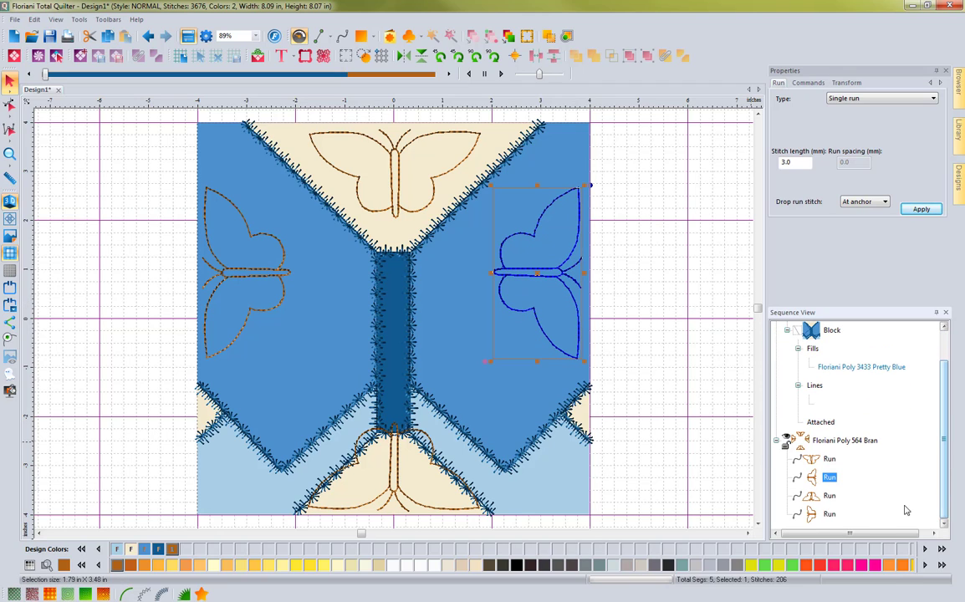
{"action": "left_click", "coordinate": [829, 497], "text": "ctrl"}
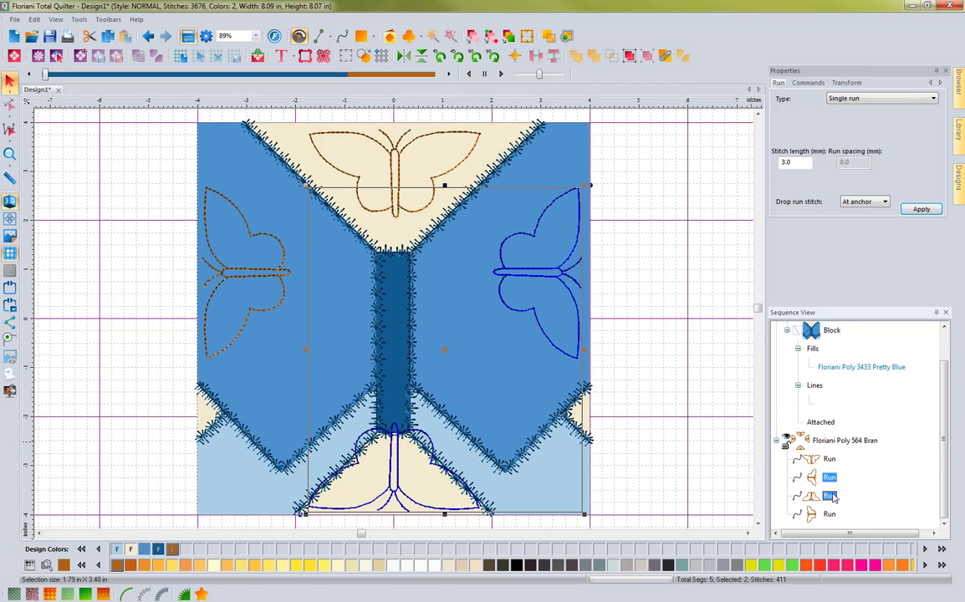
{"action": "left_click", "coordinate": [829, 497], "text": "ctrl"}
{"action": "left_click", "coordinate": [828, 515], "text": "ctrl"}
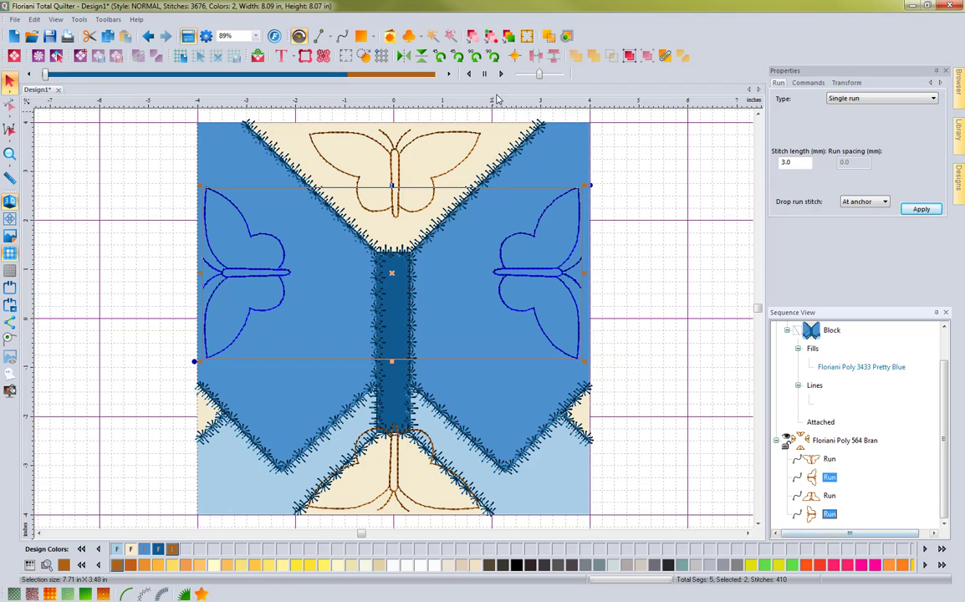
{"action": "left_click", "coordinate": [514, 56]}
{"action": "left_click", "coordinate": [596, 74]}
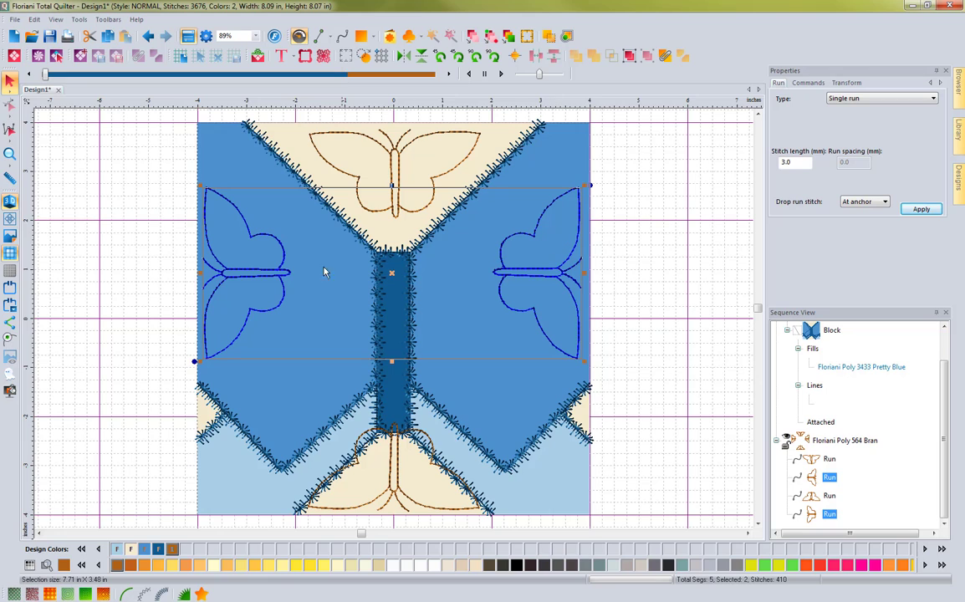
Horizontally center-align the butterflies in the upper and lower cream triangles
{"action": "left_click", "coordinate": [828, 459]}
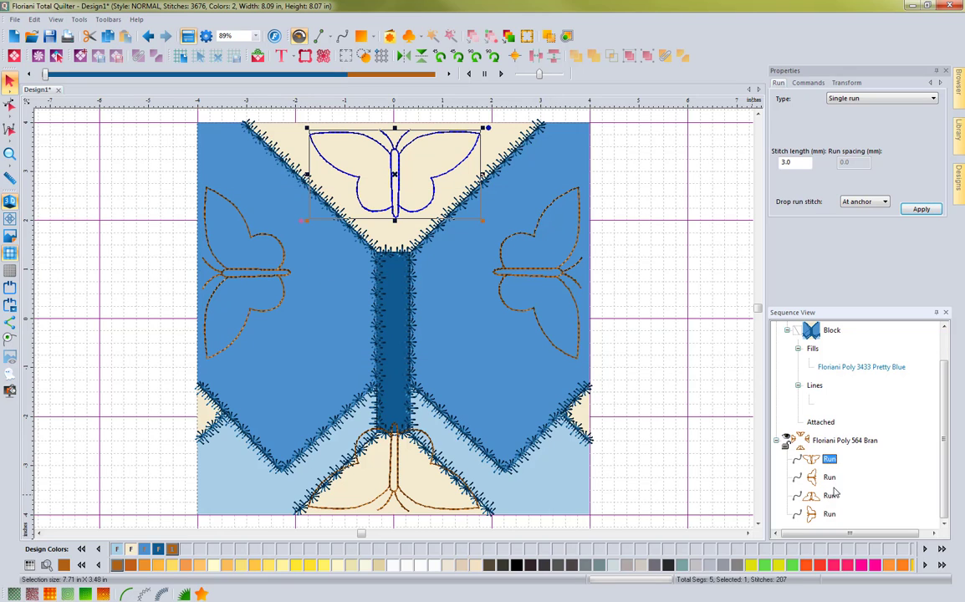
{"action": "left_click", "coordinate": [829, 496], "text": "ctrl"}
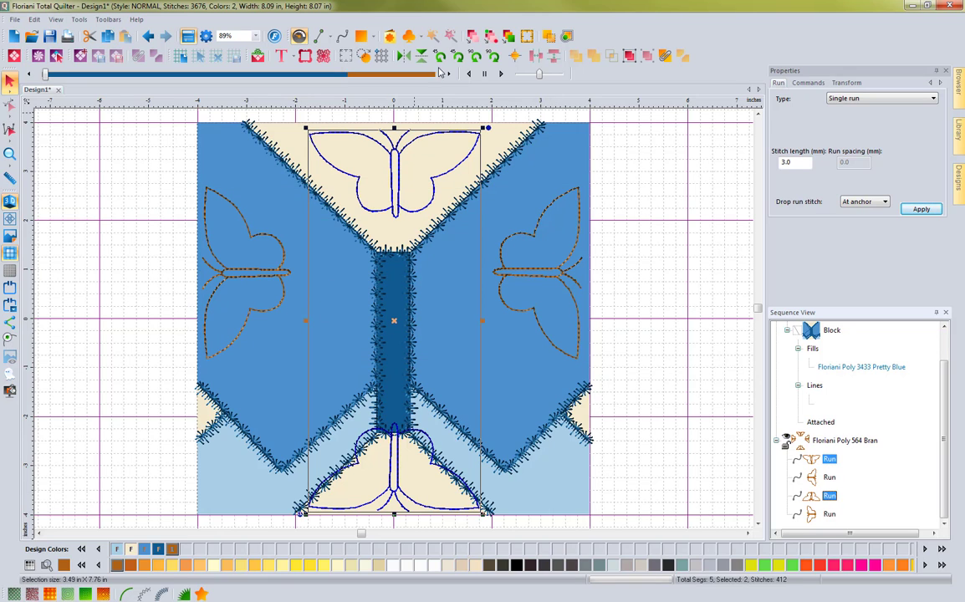
{"action": "left_click", "coordinate": [516, 59]}
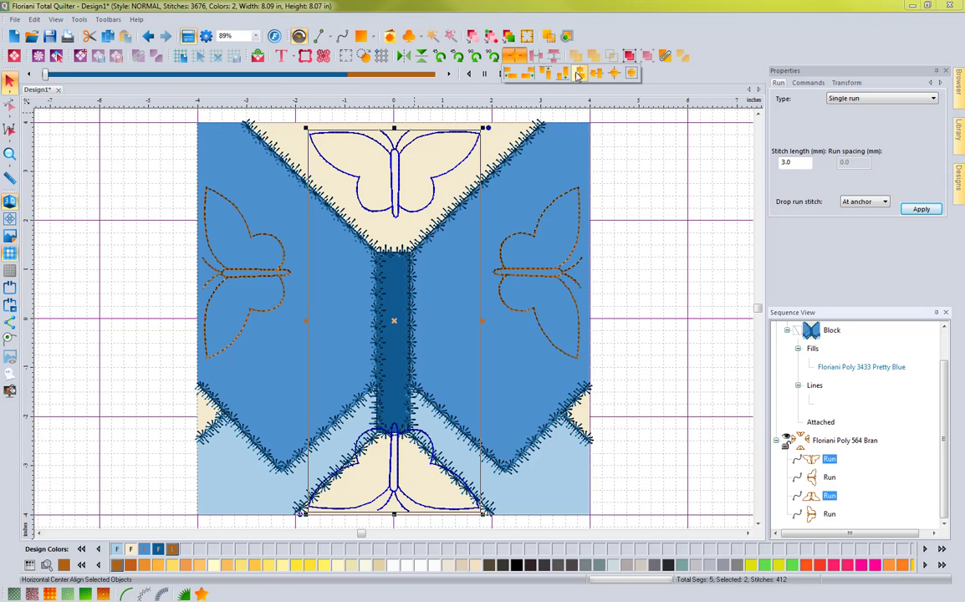
{"action": "left_click", "coordinate": [577, 76]}
Recolor all four butterfly run stitches from Floriani Poly 564 to the medium blue of the design colors
{"action": "left_click", "coordinate": [641, 264]}
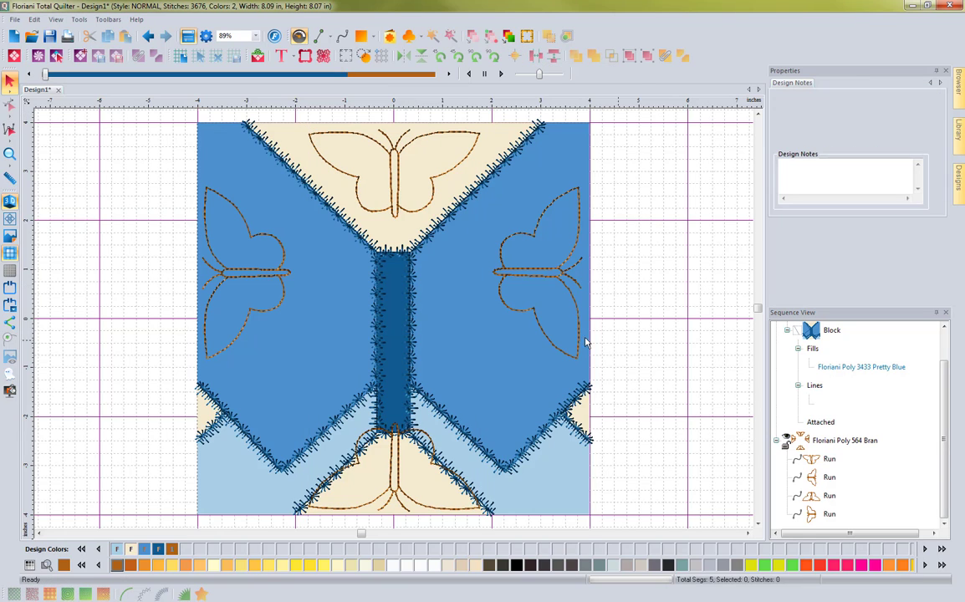
{"action": "left_click", "coordinate": [804, 442]}
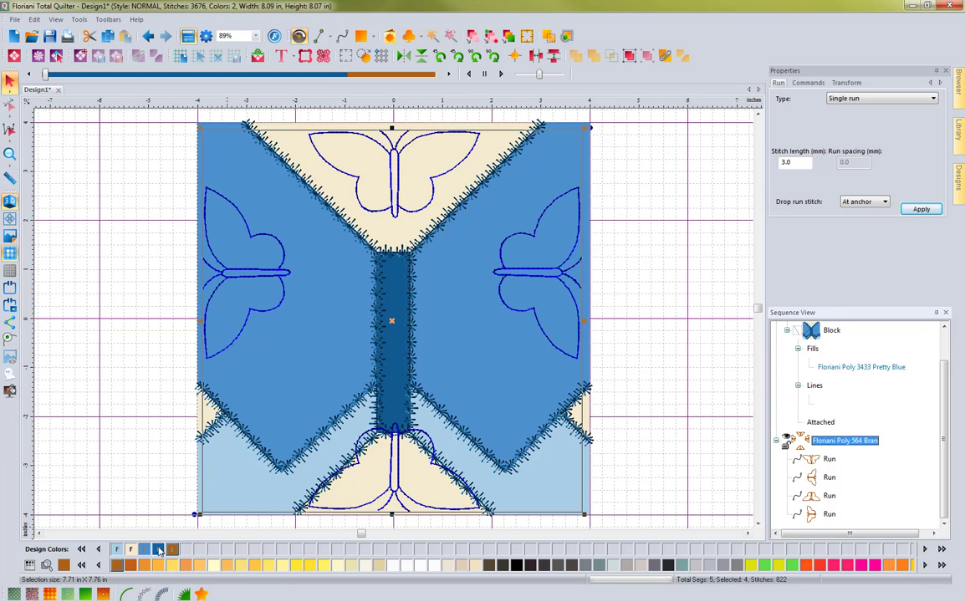
{"action": "left_click", "coordinate": [134, 500]}
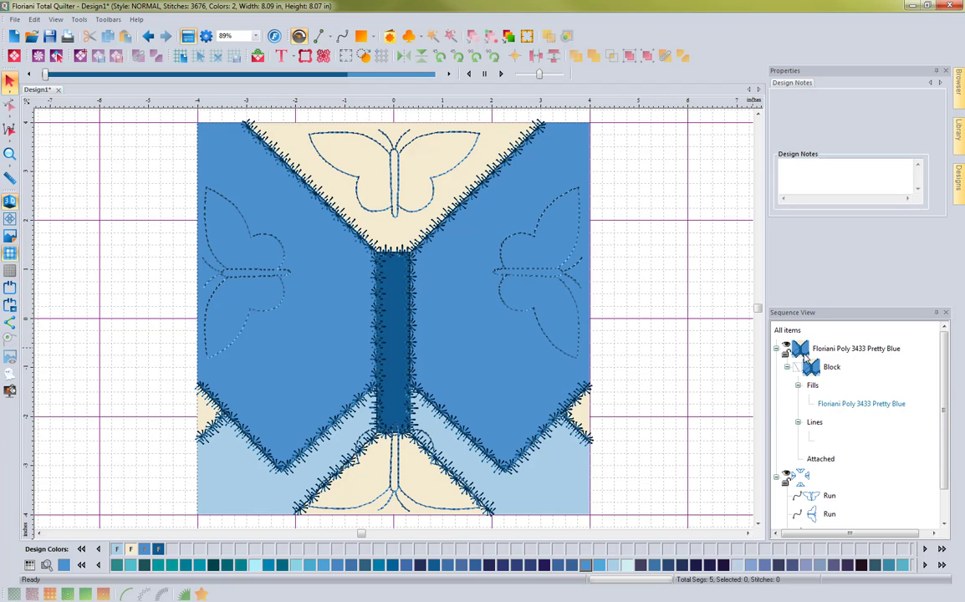
Select all items, attach the butterfly stitching to the block and check the block's Attached entry in the sequence
{"action": "left_click", "coordinate": [776, 348]}
{"action": "left_click", "coordinate": [776, 367]}
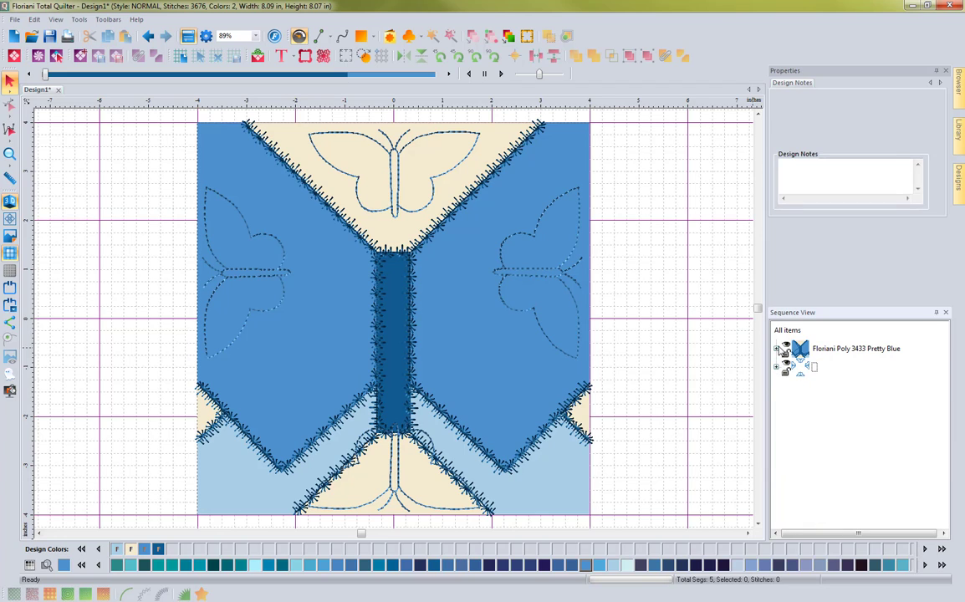
{"action": "left_click", "coordinate": [776, 348]}
{"action": "left_click", "coordinate": [786, 366]}
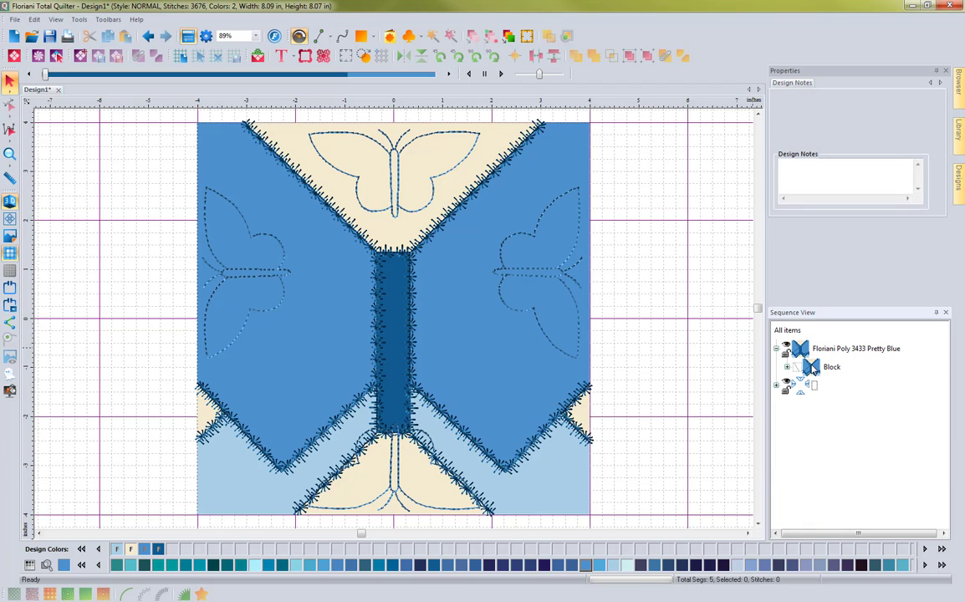
{"action": "left_click", "coordinate": [786, 366]}
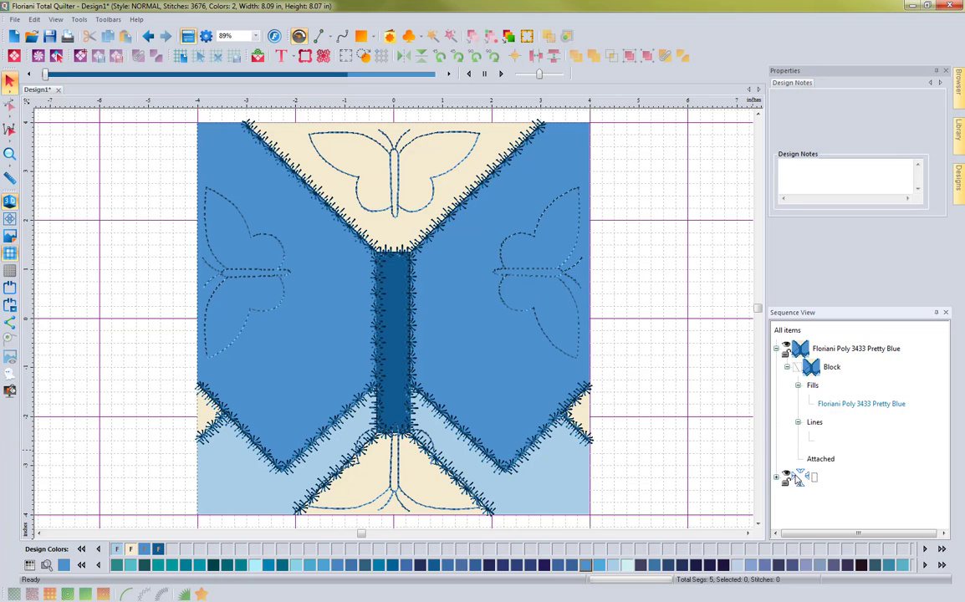
{"action": "left_click", "coordinate": [798, 478]}
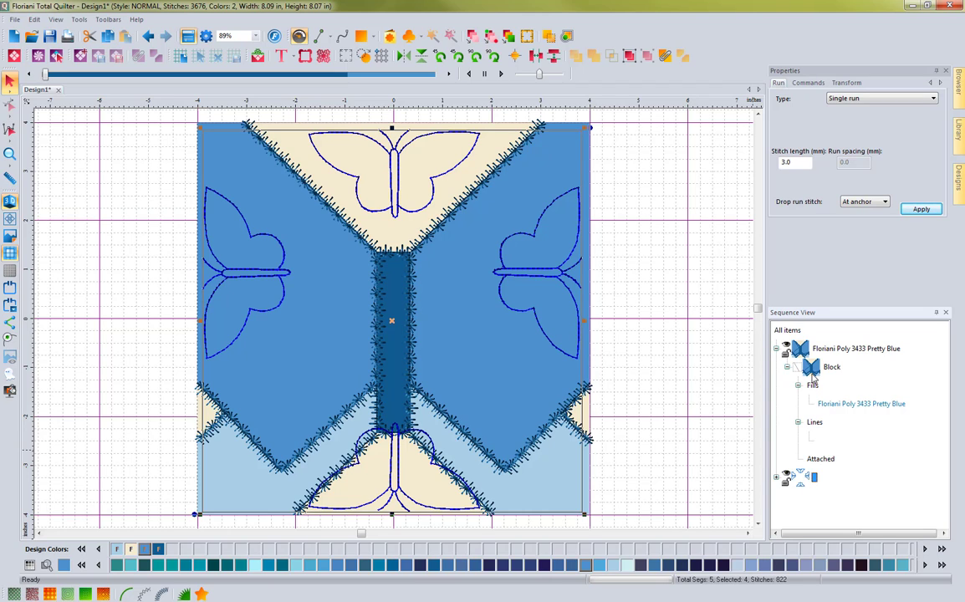
{"action": "left_click", "coordinate": [787, 331]}
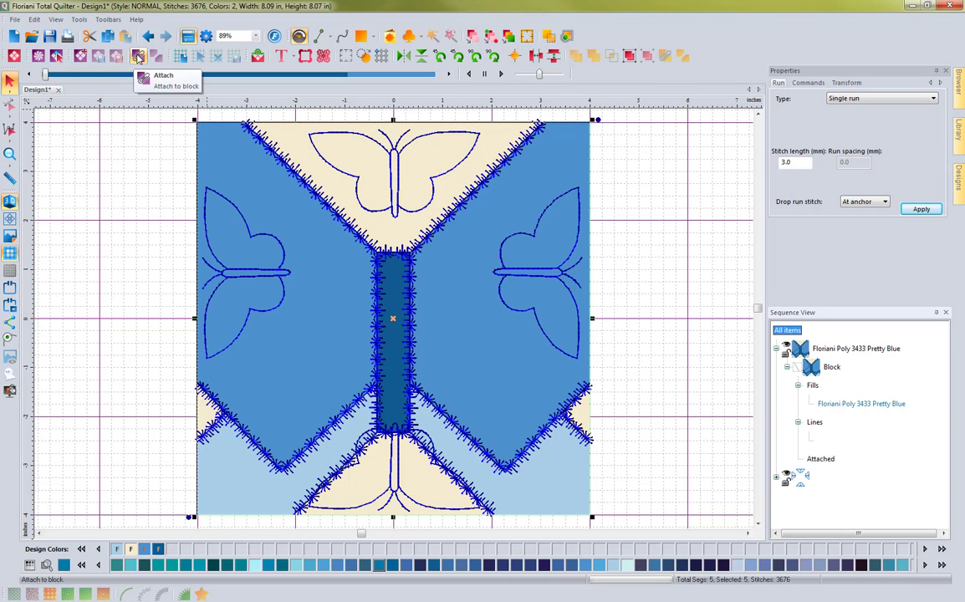
{"action": "left_click", "coordinate": [140, 57]}
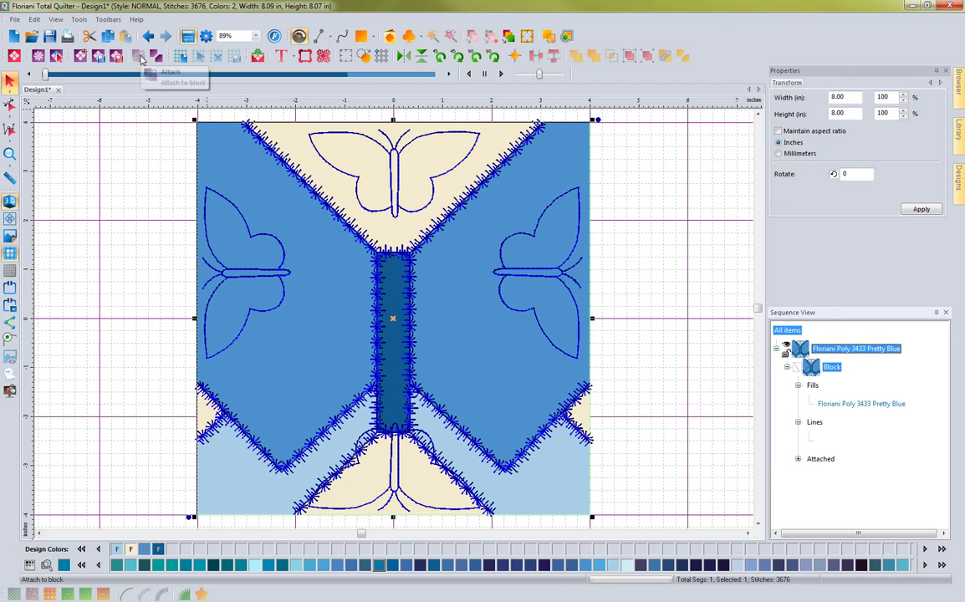
{"action": "left_click", "coordinate": [797, 459]}
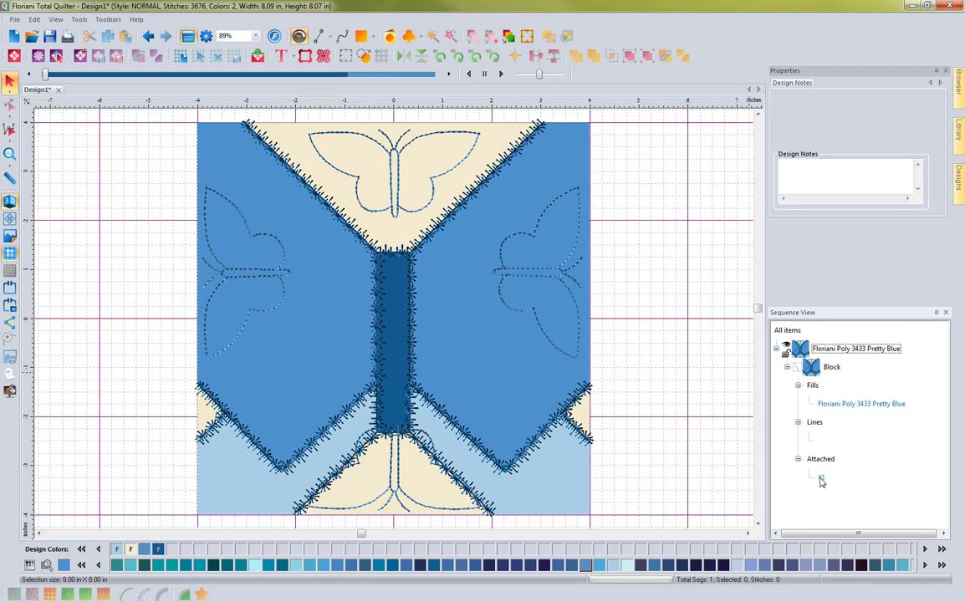
{"action": "left_click", "coordinate": [787, 367]}
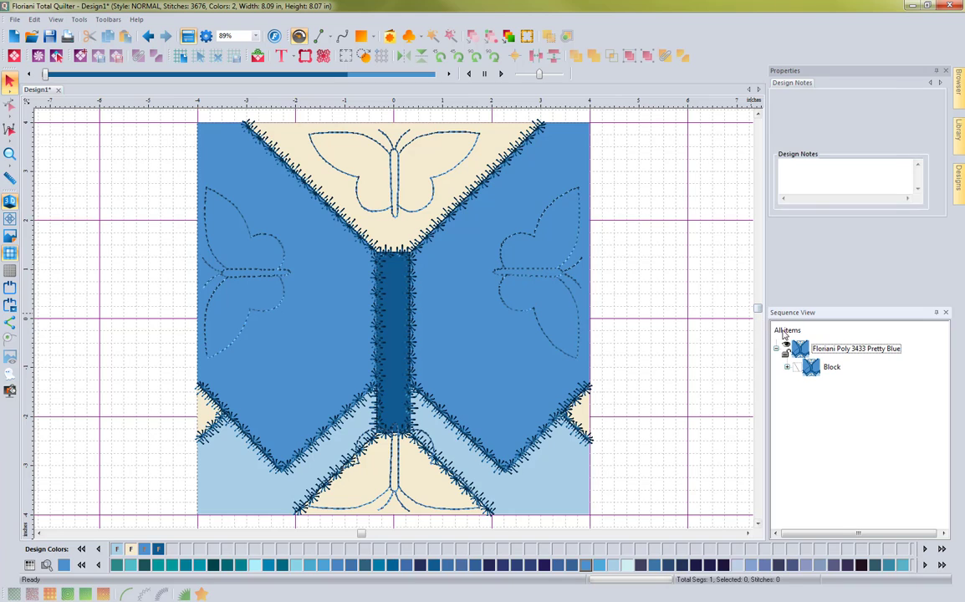
Open the export settings for the complete block and name the project Demo
{"action": "left_click", "coordinate": [505, 263]}
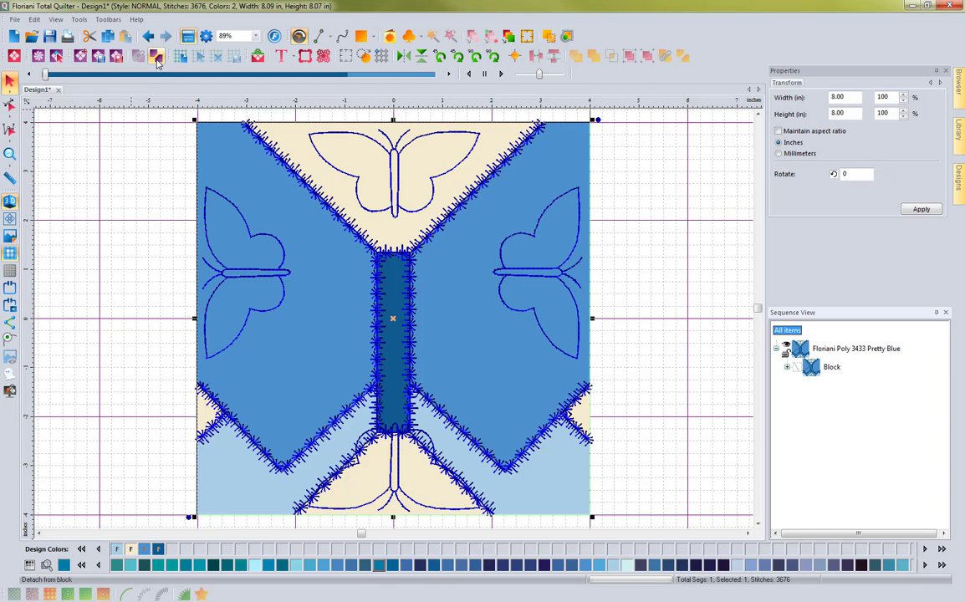
{"action": "left_click", "coordinate": [98, 57]}
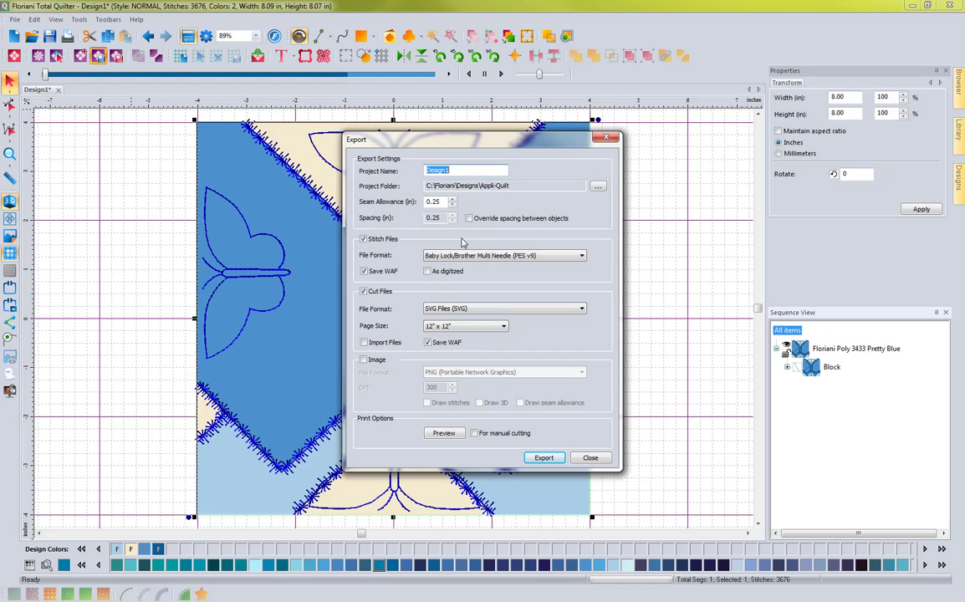
{"action": "type", "text": "Demo"}
Preview the main design, color analysis and cut pieces pages, and export the Demo project's PES stitch and SVG cut files
{"action": "left_click", "coordinate": [443, 433]}
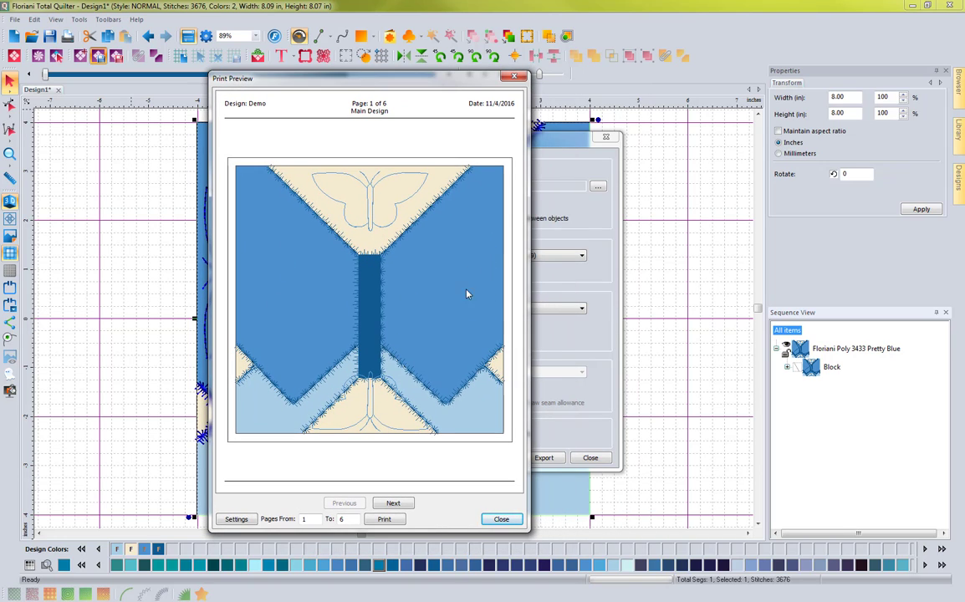
{"action": "left_click", "coordinate": [395, 503]}
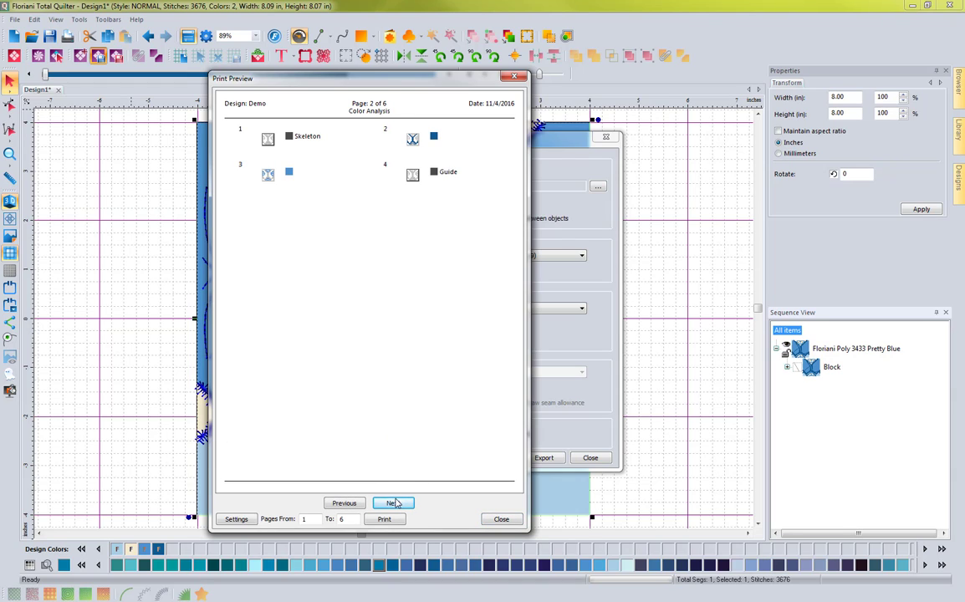
{"action": "left_click", "coordinate": [396, 503]}
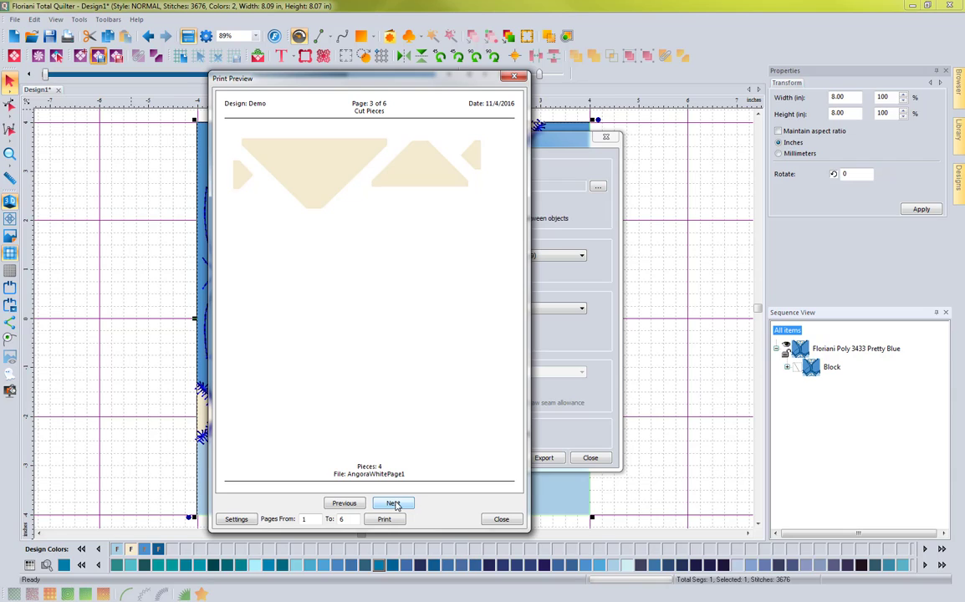
{"action": "left_click", "coordinate": [396, 505]}
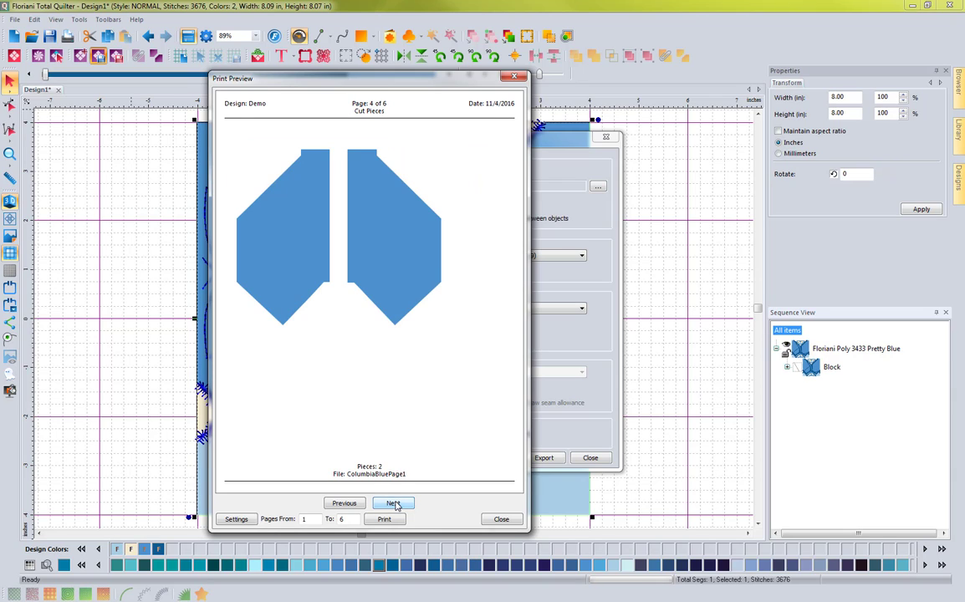
{"action": "left_click", "coordinate": [396, 504]}
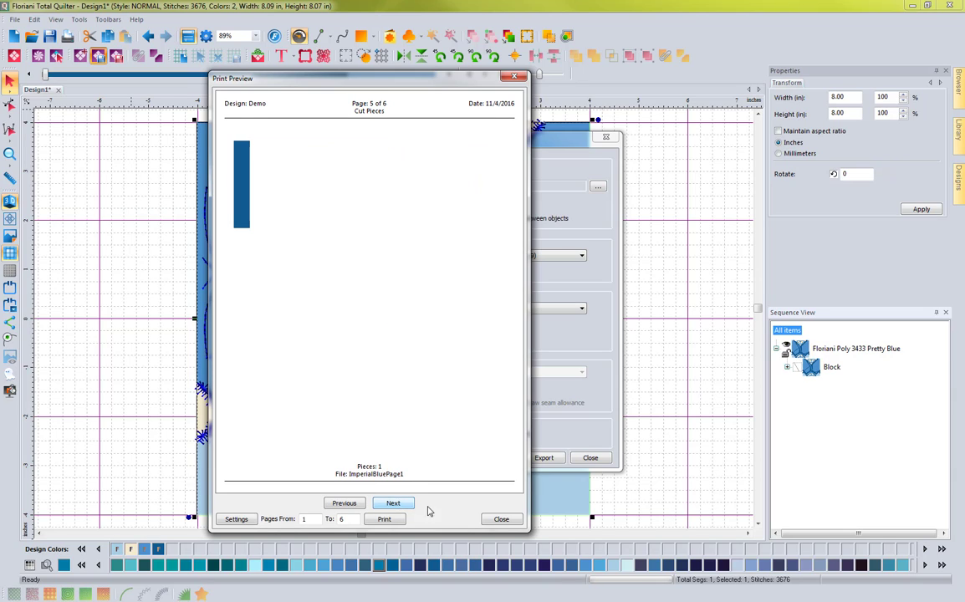
{"action": "left_click", "coordinate": [501, 518]}
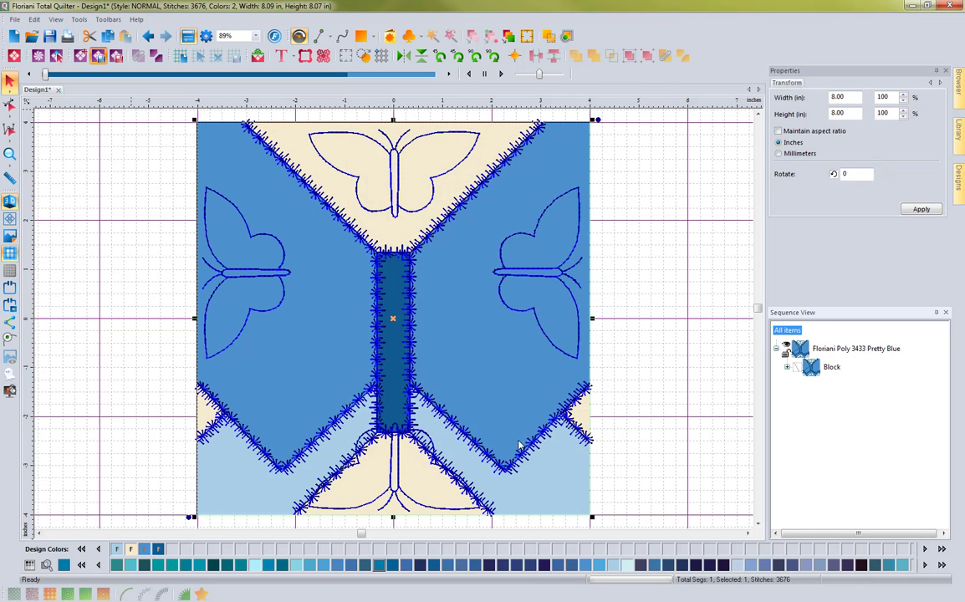
Review the exported stitch and cut files in the Appli-Quilt Demo folder and close the folder window
{"action": "left_click_drag", "start_coordinate": [964, 63], "coordinate": [374, 77]}
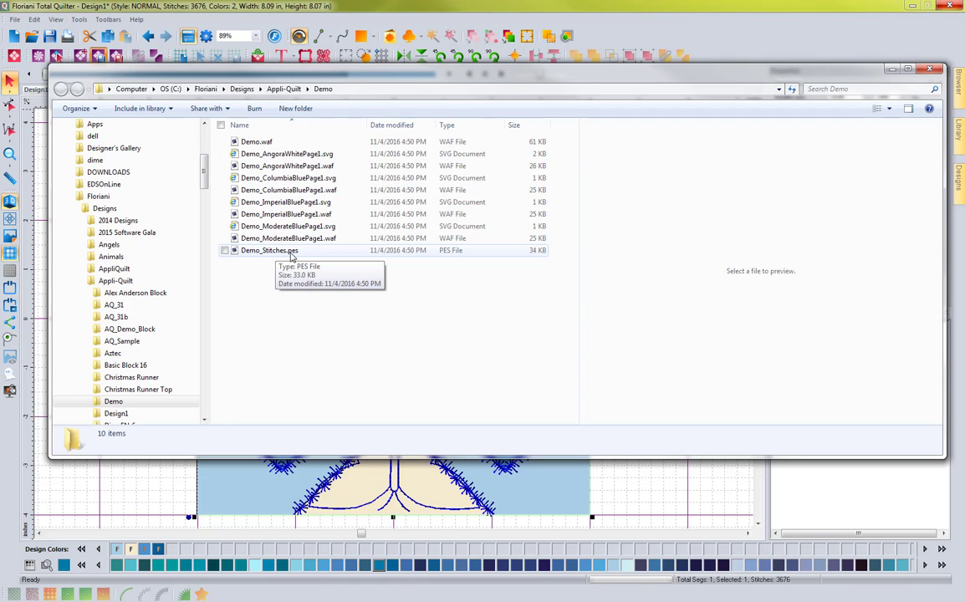
{"action": "left_click_drag", "start_coordinate": [595, 78], "coordinate": [595, 46]}
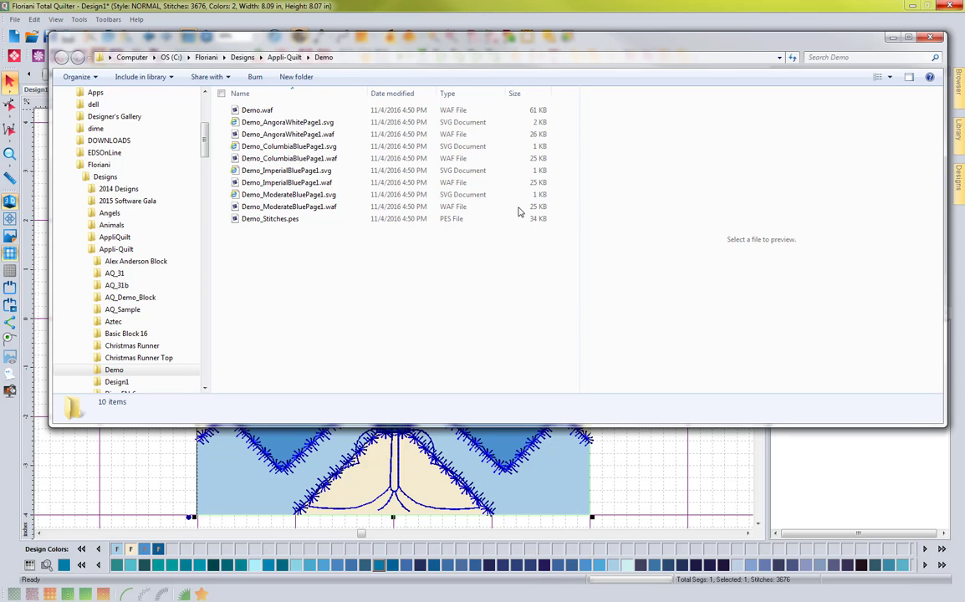
{"action": "left_click", "coordinate": [927, 40]}
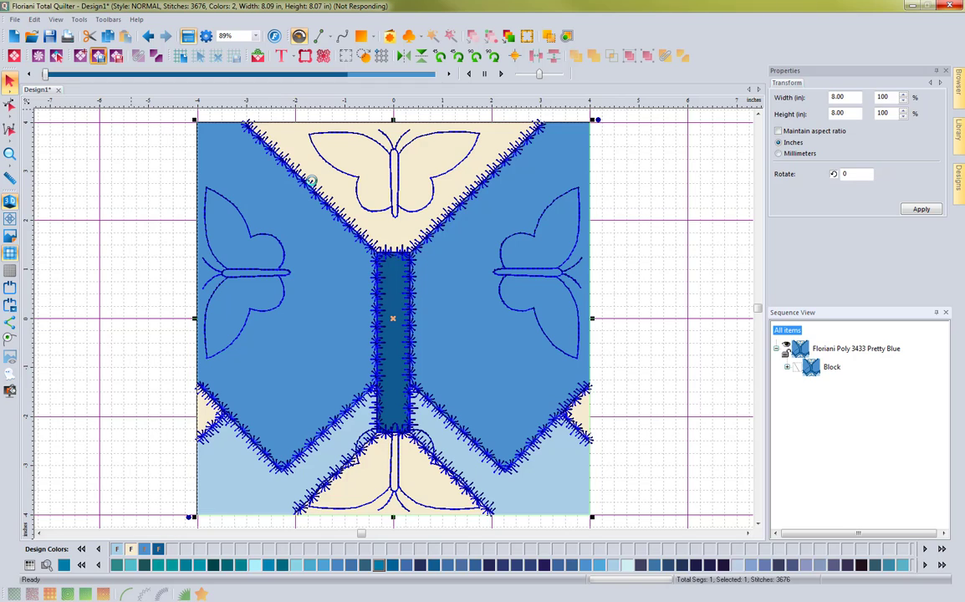